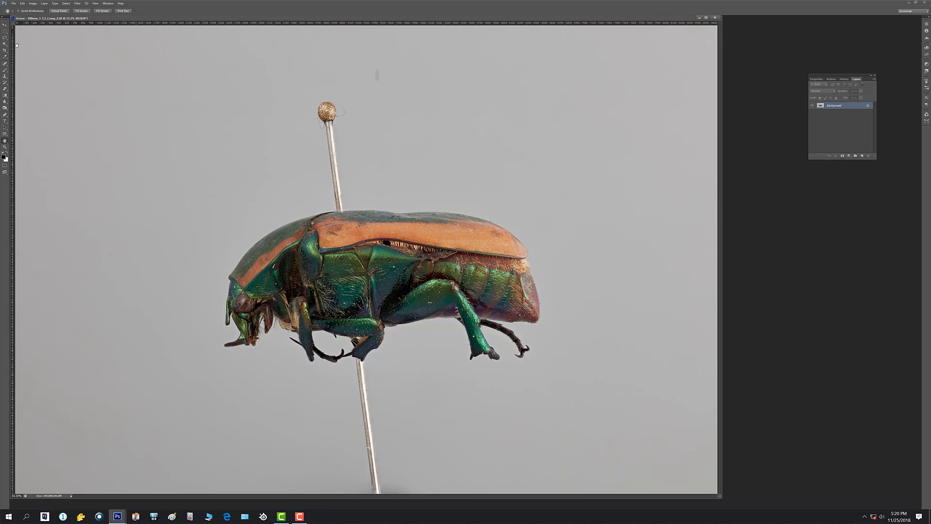
Save the beetle image as an uncompressed TIFF named "Green - 100mm_1-1.5_Comp_Z_ w-edits".
left_click(14, 4)
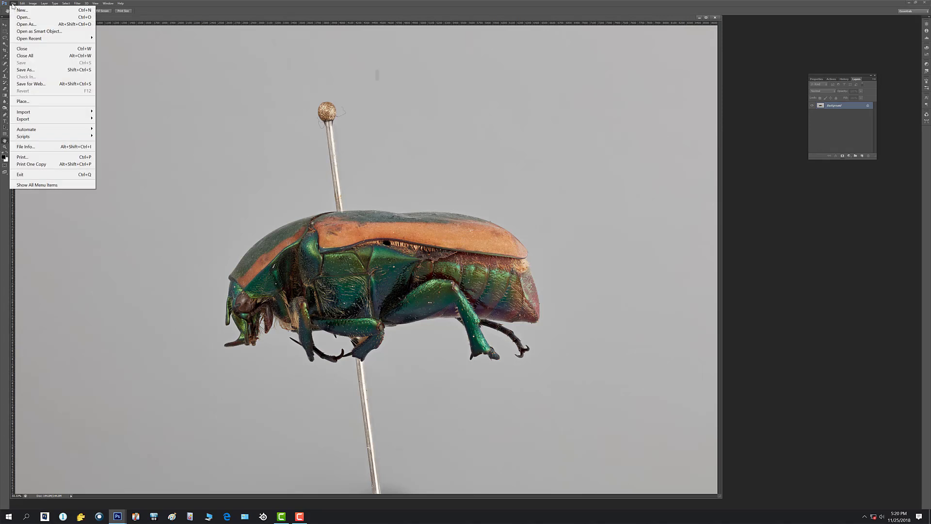
left_click(25, 69)
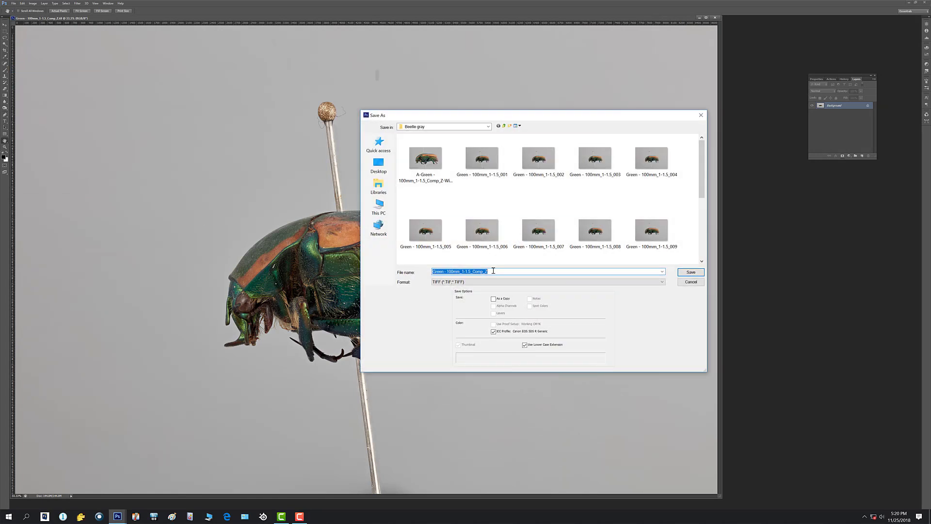
left_click(493, 270)
left_click(693, 272)
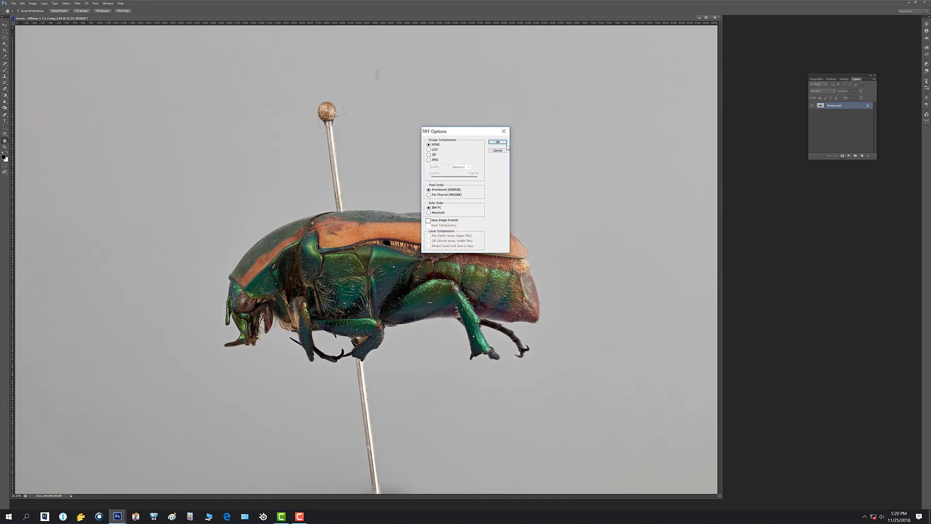
left_click(498, 142)
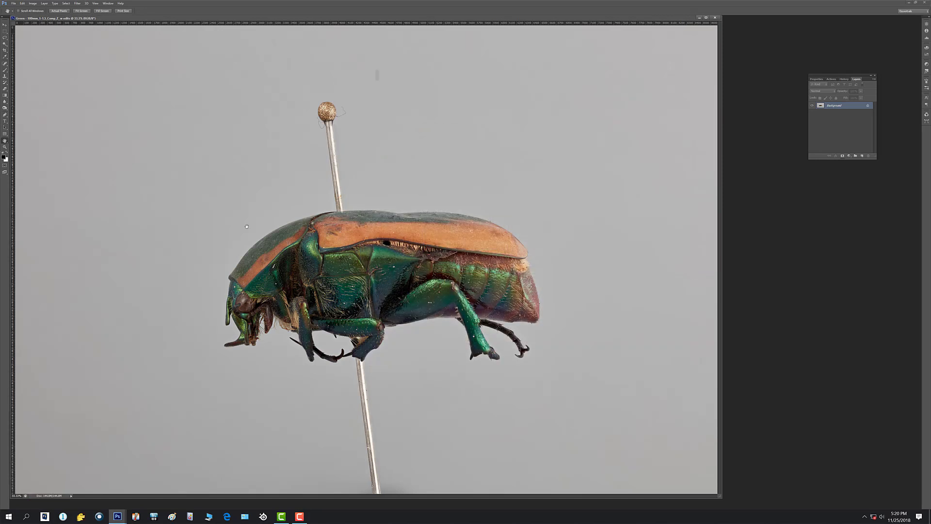
Crop the image to a rectangular selection closely framing the whole beetle, and clear the selection.
scroll(277, 273, "down", 2)
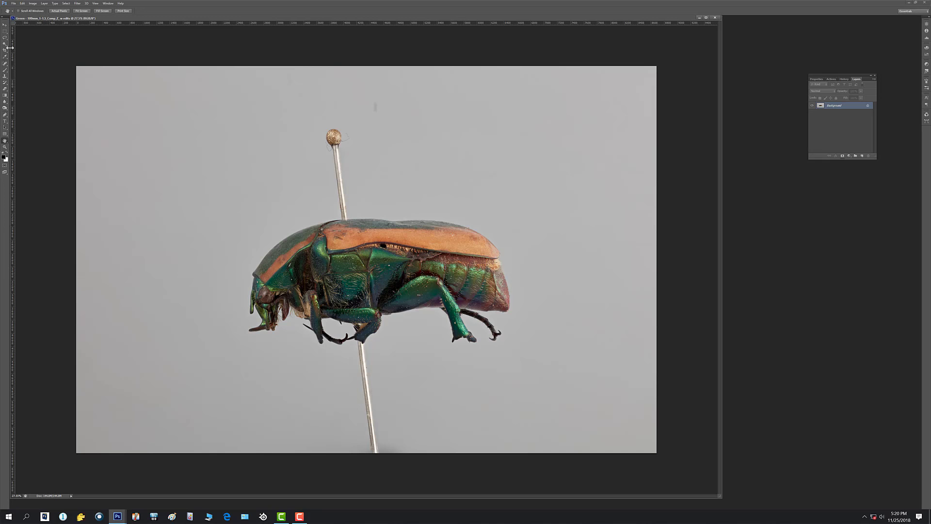
left_click(4, 31)
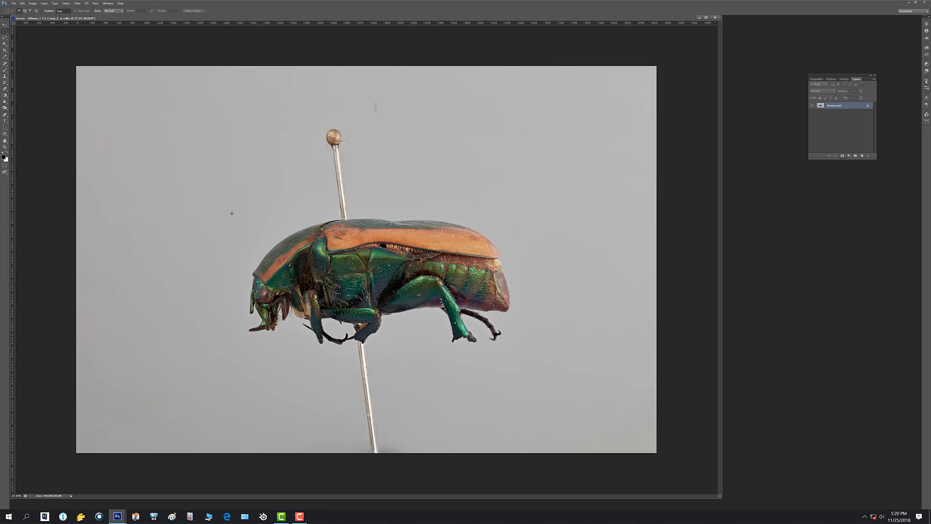
left_click_drag(221, 209, 534, 399)
left_click(37, 3)
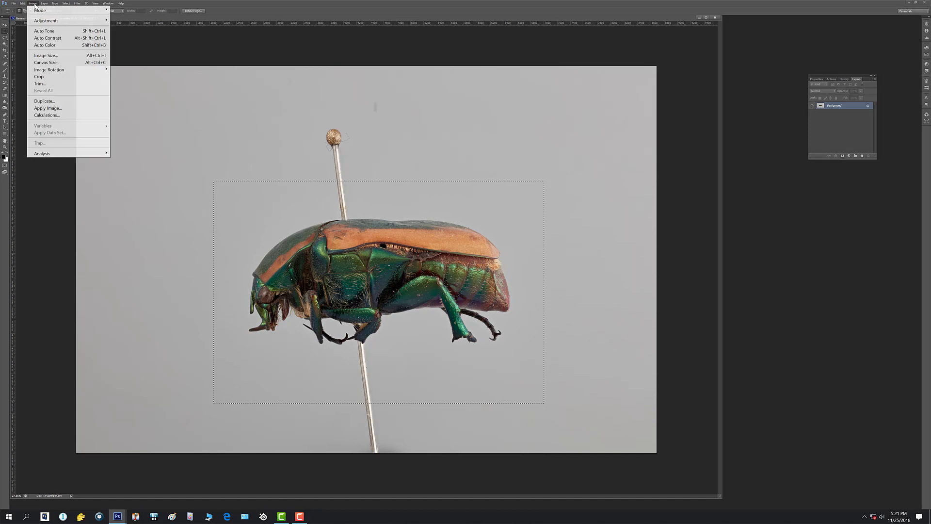
left_click(48, 76)
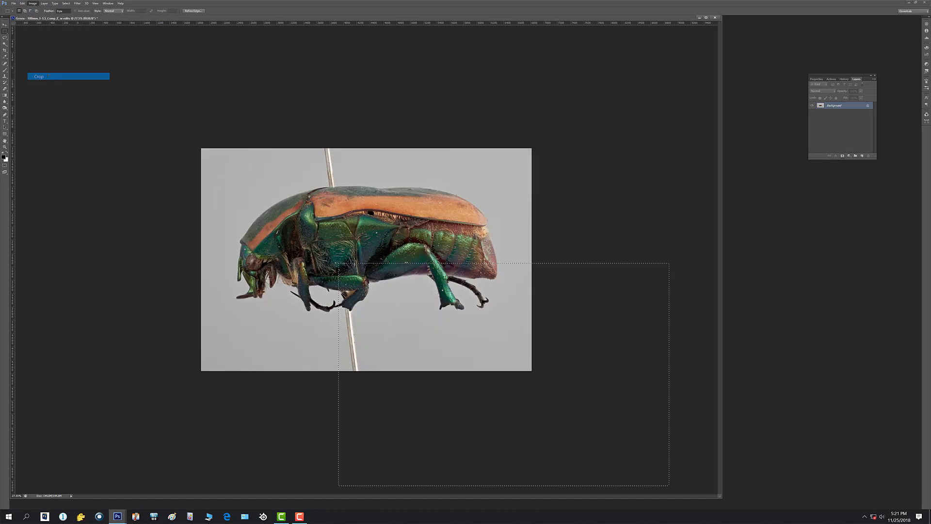
left_click(86, 142)
left_click(466, 182)
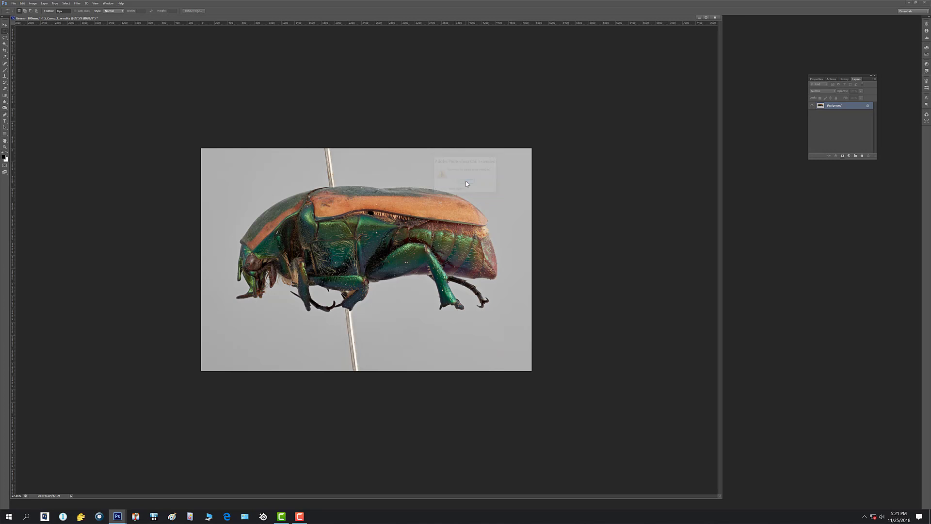
Enlarge the cropped image to 50% and move its window to the middle of the workspace.
left_click(5, 25)
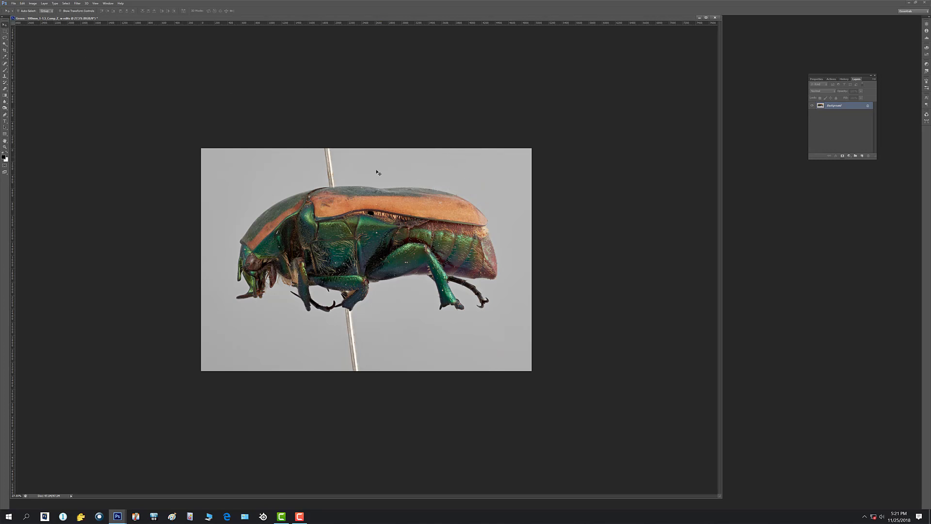
left_click(7, 148)
left_click(389, 241)
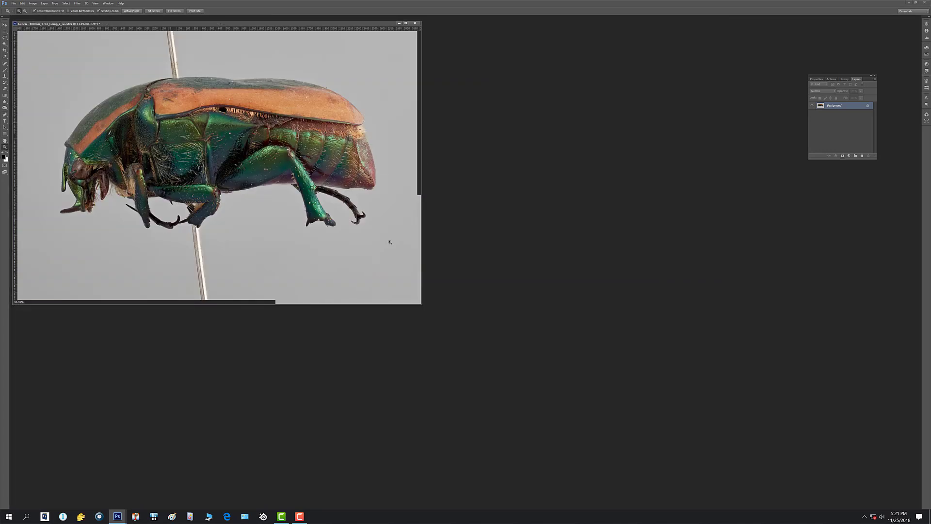
left_click(232, 162)
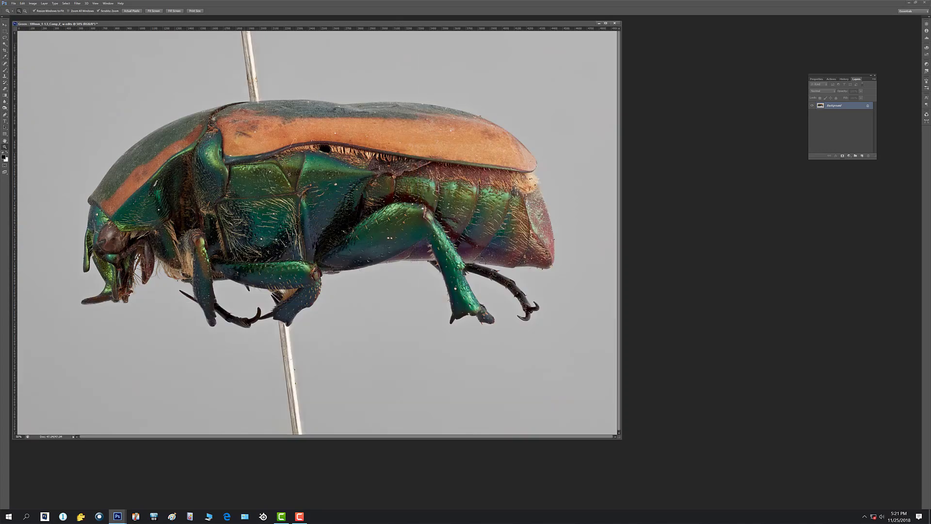
left_click_drag(285, 25, 429, 60)
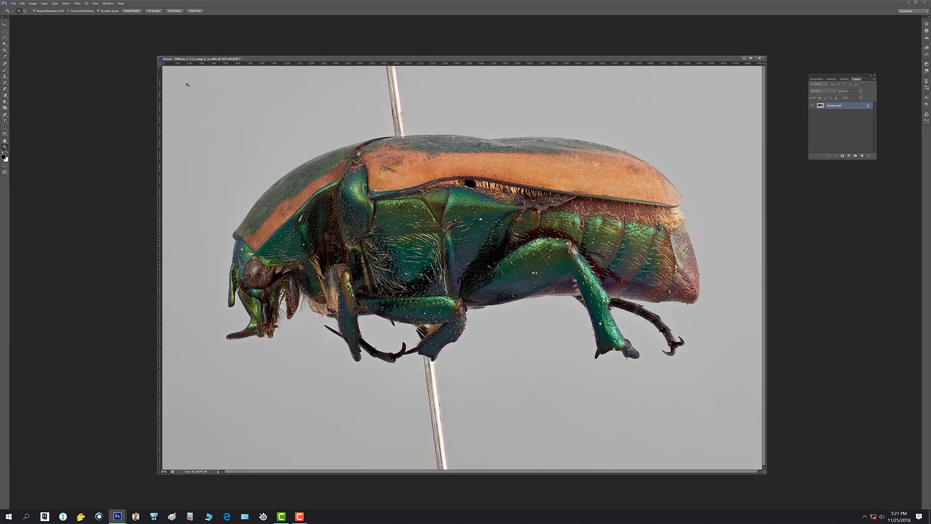
Start a Levels adjustment and try lowering the highlight input level while viewing the clipped areas.
left_click(22, 3)
mouse_move(33, 4)
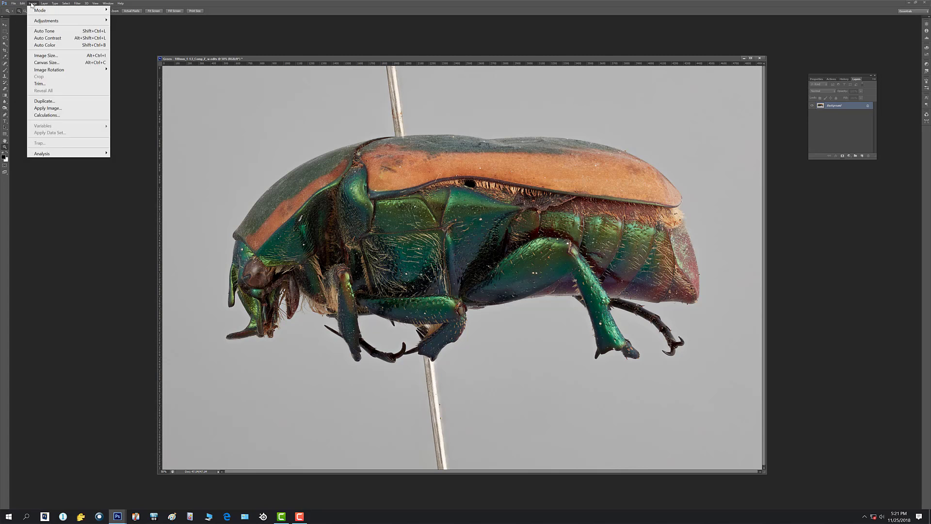
mouse_move(88, 21)
left_click(128, 29)
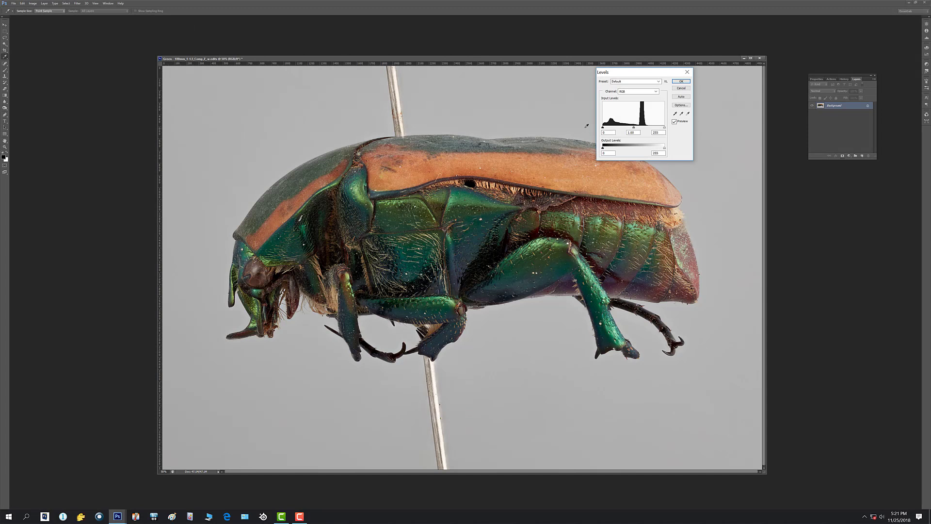
key("alt")
left_click(664, 127, "alt")
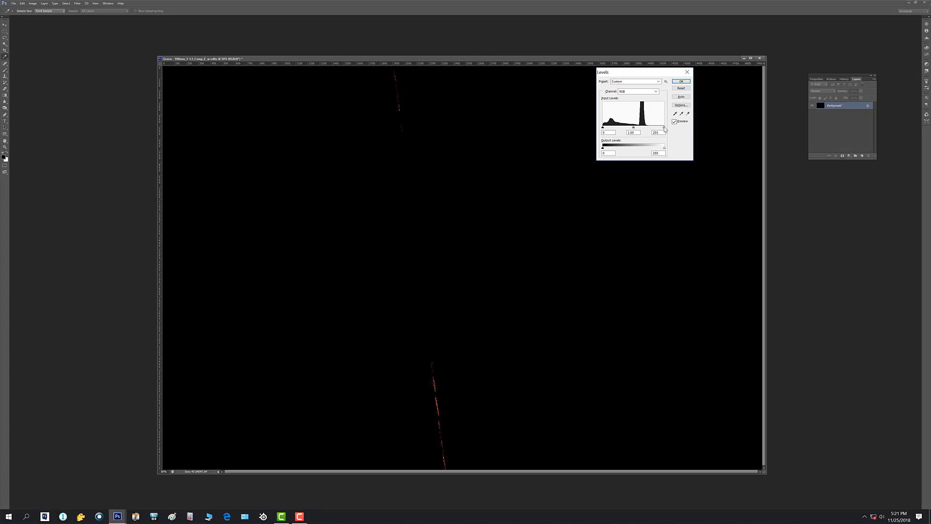
left_click_drag(664, 128, 658, 129)
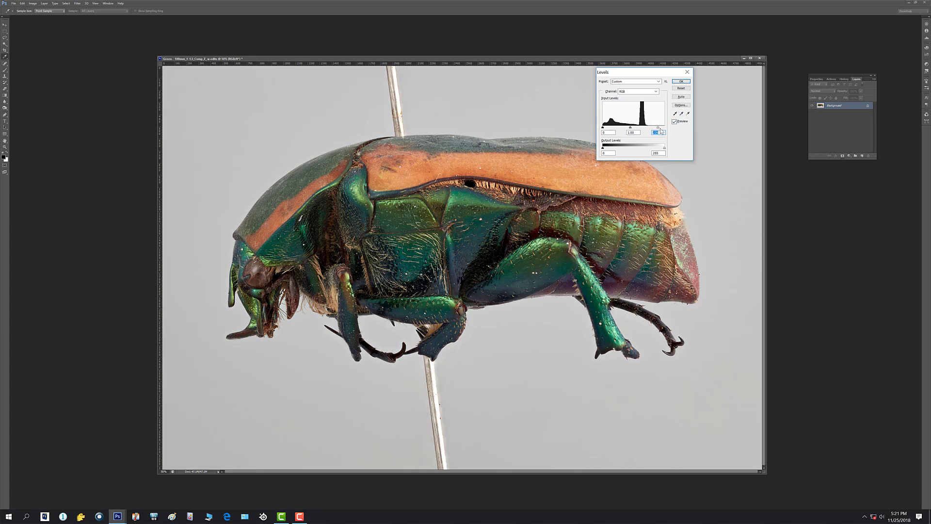
Try lowering the highlight input level further, check the shadow end, compare with the original, and discard the Levels adjustment.
key("alt")
left_click_drag(660, 129, 657, 128)
key("alt")
left_click_drag(657, 129, 654, 129)
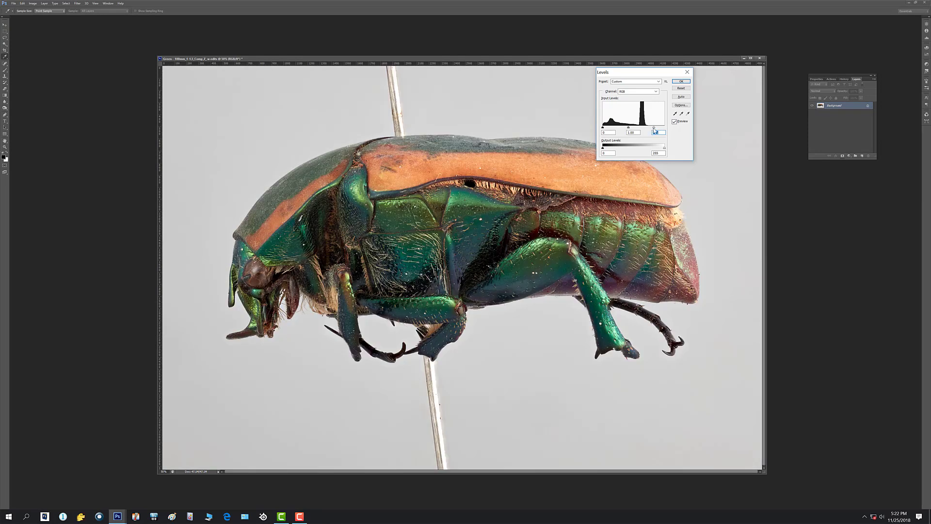
left_click_drag(654, 129, 655, 130)
left_click_drag(603, 128, 602, 130)
left_click(674, 122)
left_click(674, 121)
left_click(681, 89)
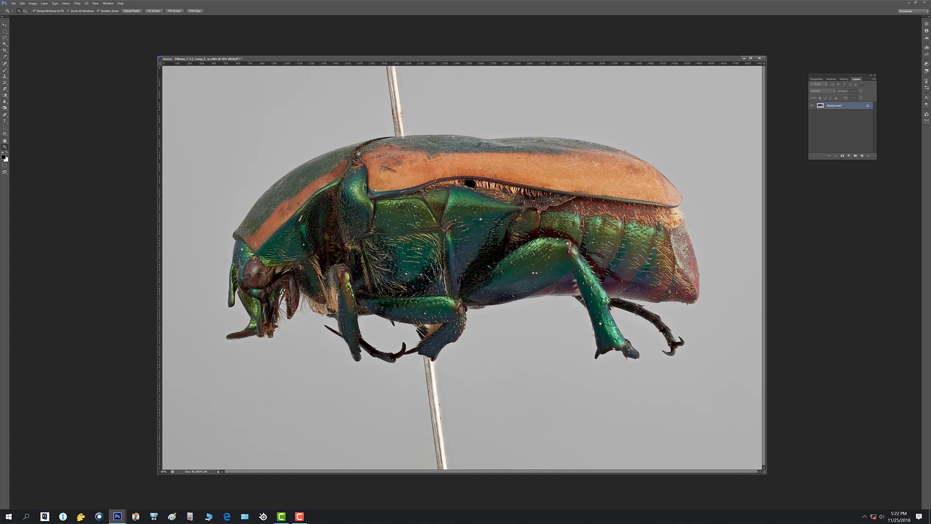
Start a Shadows/Highlights adjustment with a Shadows amount of 6% and compare it with the original beetle image.
left_click(33, 3)
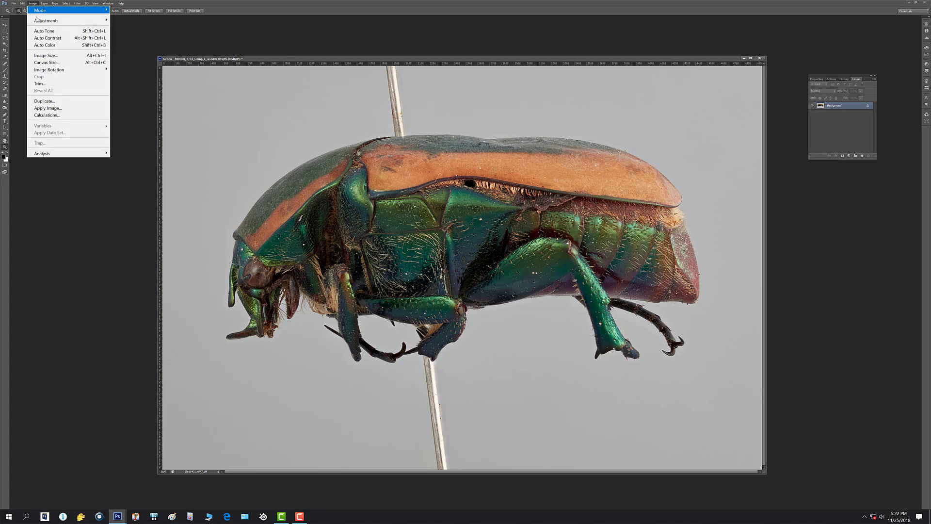
mouse_move(39, 22)
left_click(136, 143)
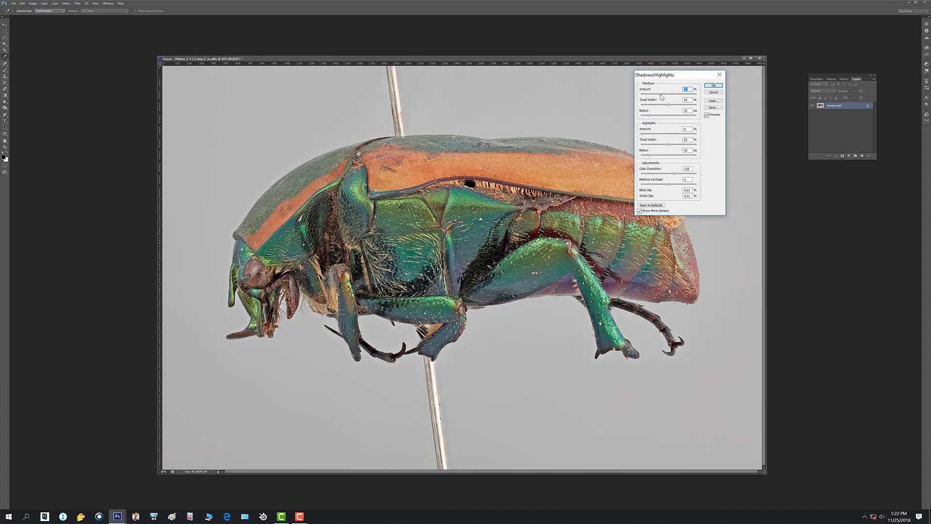
left_click_drag(660, 94, 646, 96)
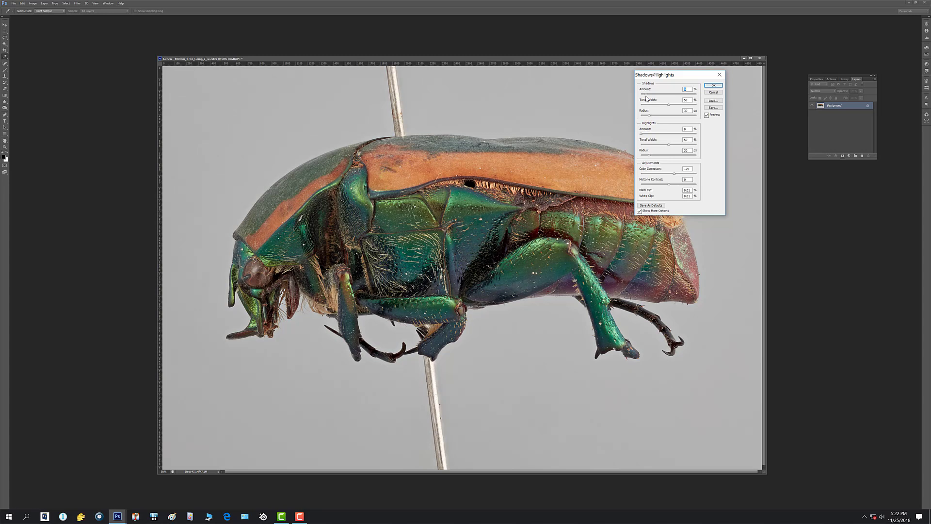
left_click(706, 115)
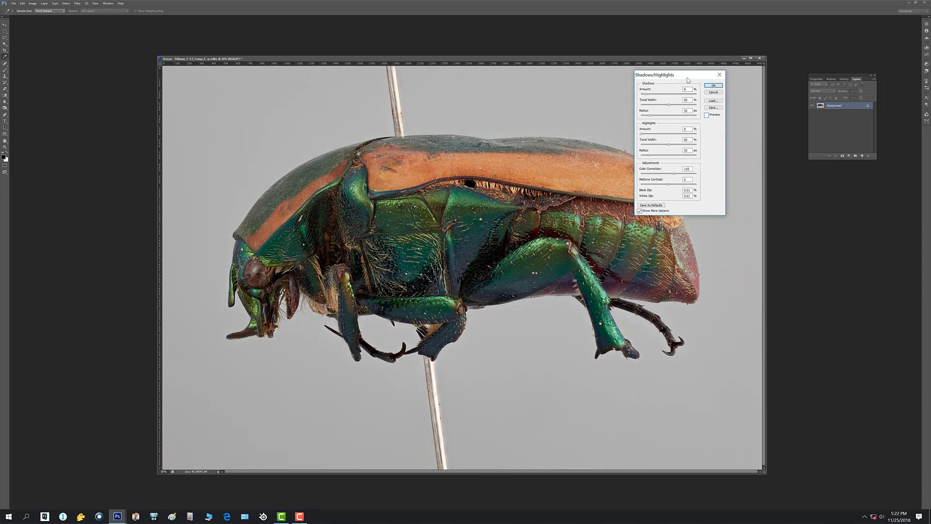
left_click_drag(687, 79, 786, 158)
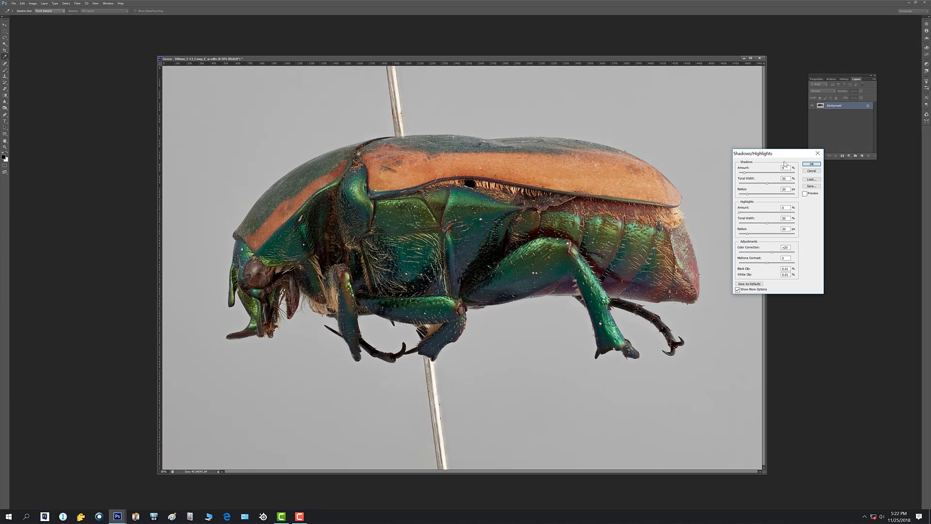
left_click(805, 194)
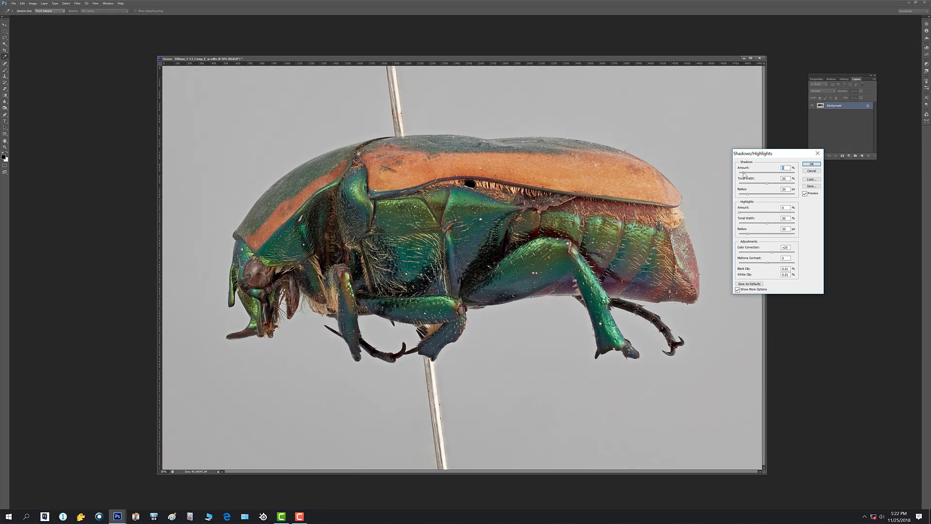
type("6")
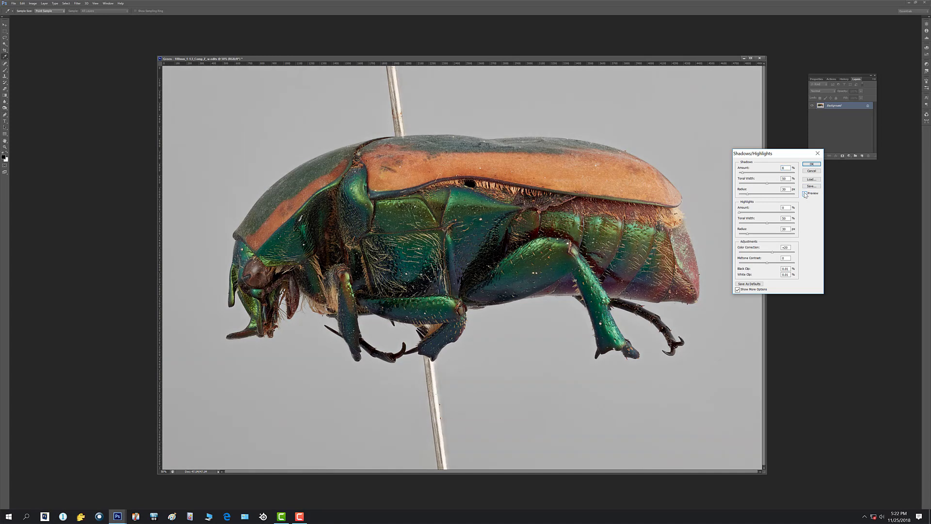
left_click(804, 194)
left_click(805, 194)
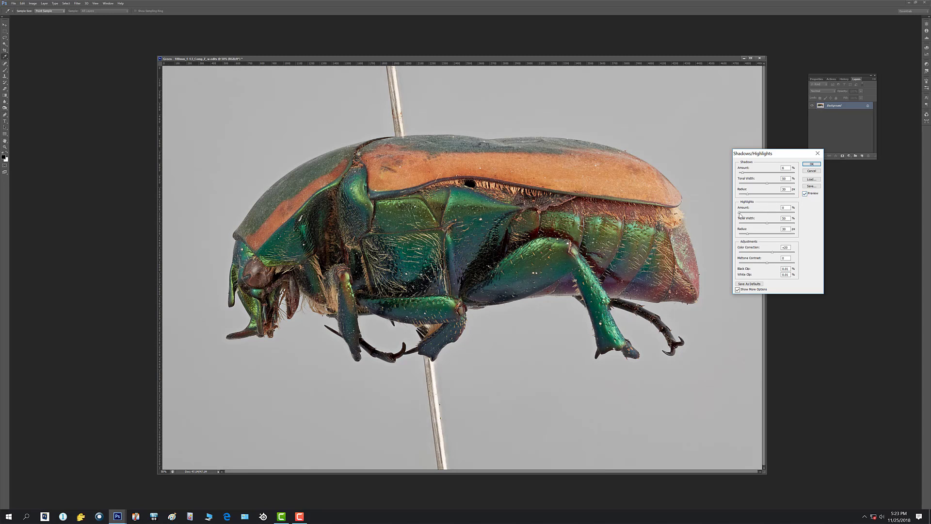
Try a Highlights amount of 18% and compare the image with and without the adjustment.
left_click_drag(739, 213, 750, 215)
left_click(805, 193)
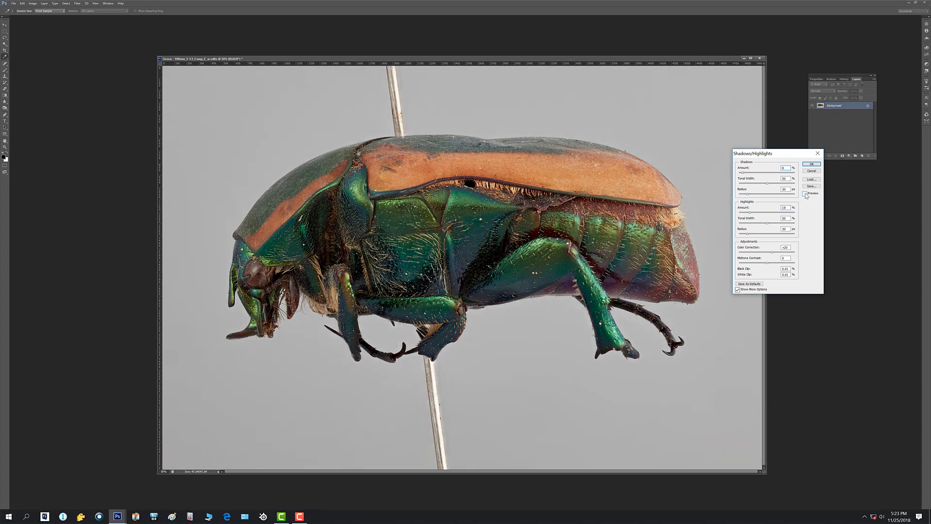
left_click(806, 194)
left_click(806, 193)
left_click(806, 194)
left_click(805, 194)
left_click(806, 193)
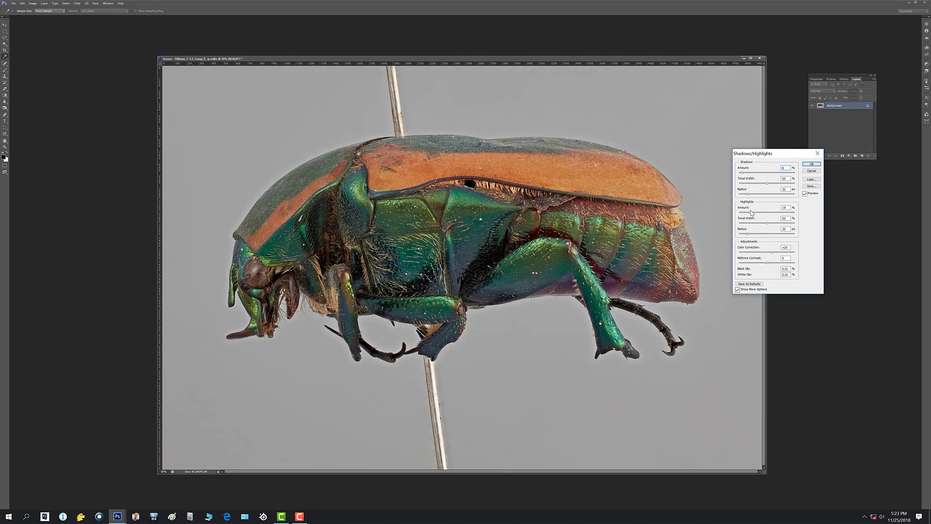
Return the Highlights amount to 0% and apply the Shadows/Highlights adjustment.
left_click_drag(750, 212, 728, 213)
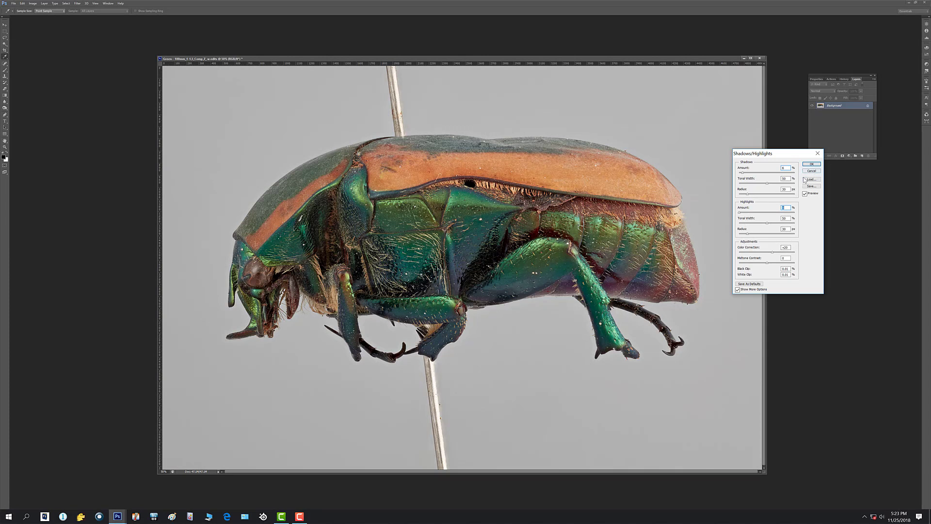
left_click(811, 165)
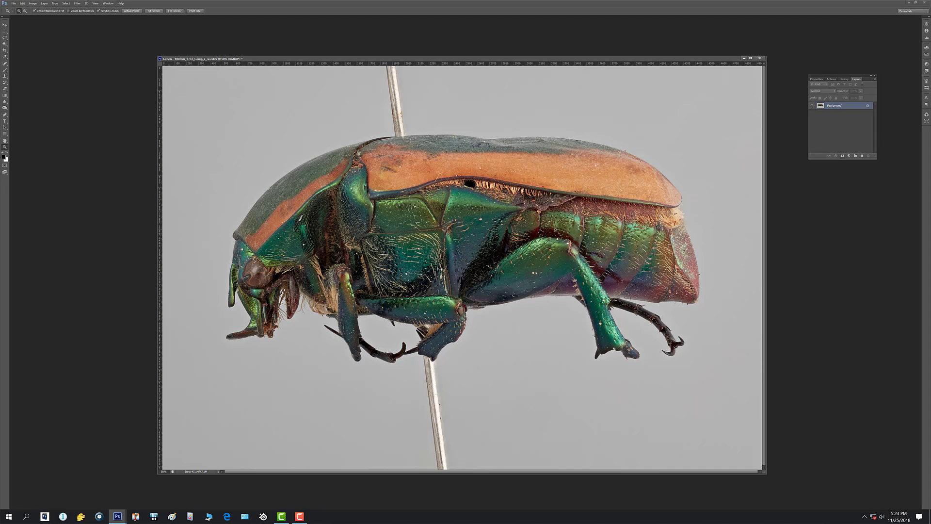
Inspect the whole beetle and its side, legs and head at 100% magnification.
left_click(707, 203)
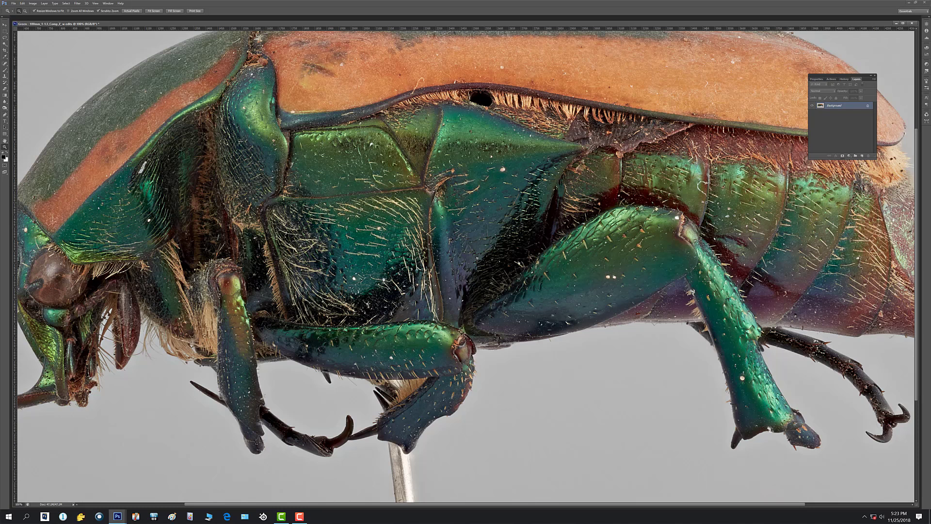
key("ctrl+0")
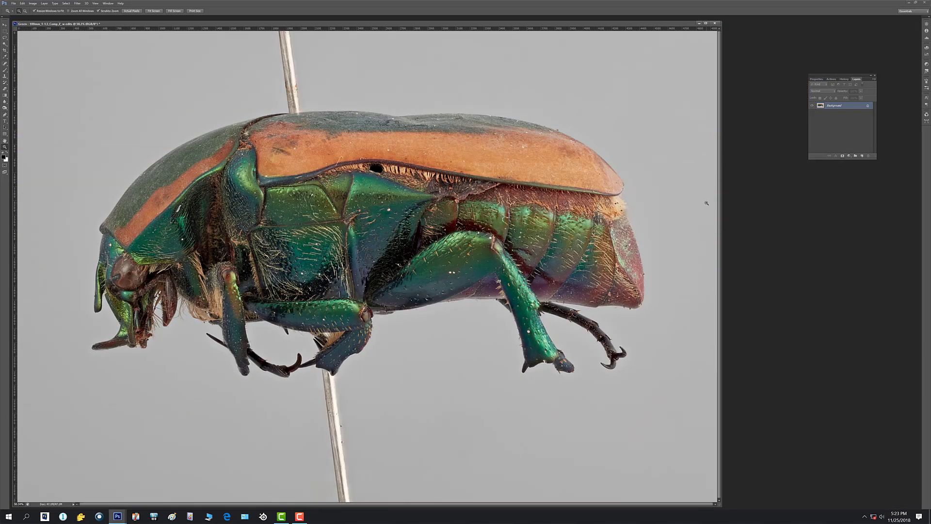
key("ctrl+1")
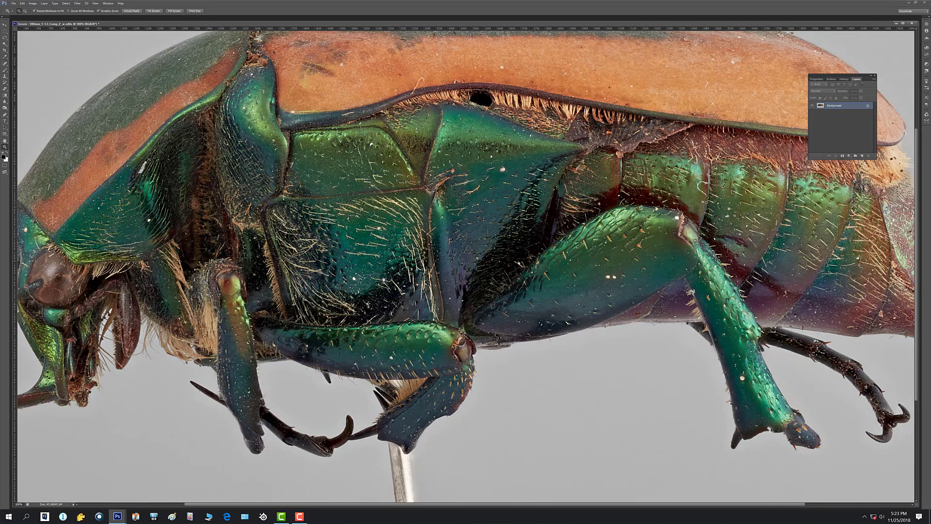
left_click(5, 140)
left_click_drag(473, 214, 408, 232)
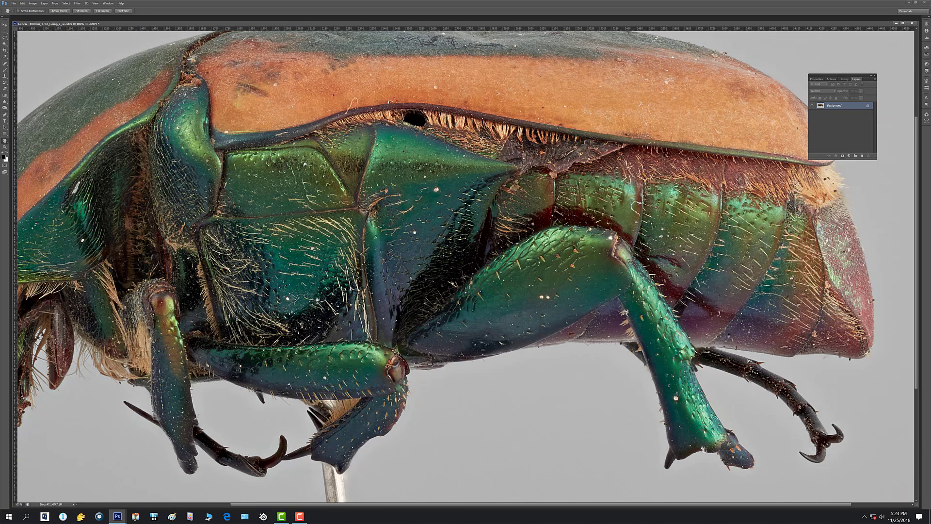
left_click_drag(402, 241, 590, 191)
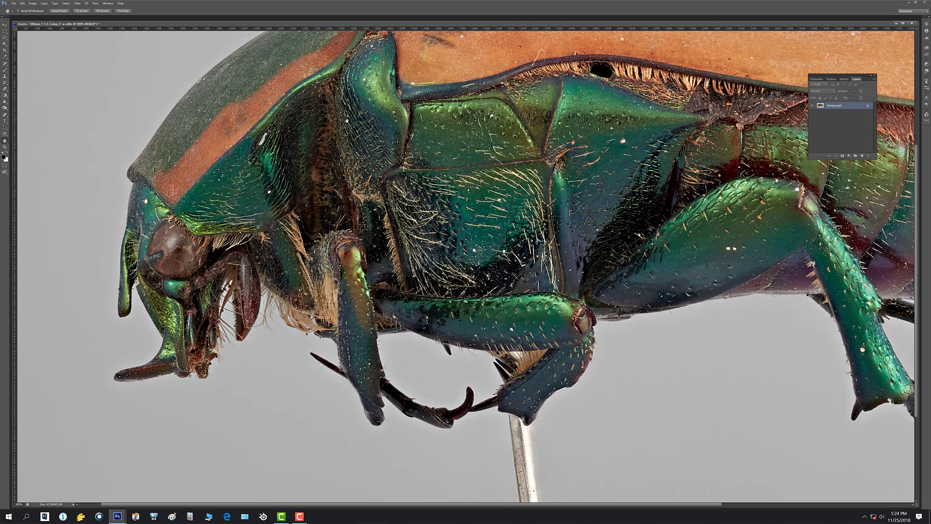
Delete the Unsharp Mask and Smart Sharpen states from the image history, going back to the Shadows/Highlights state.
left_click(107, 4)
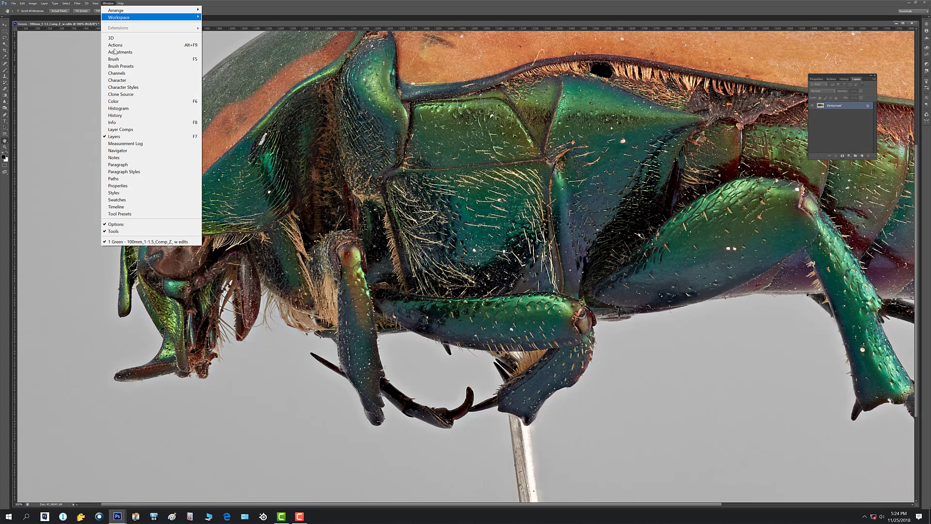
left_click(130, 117)
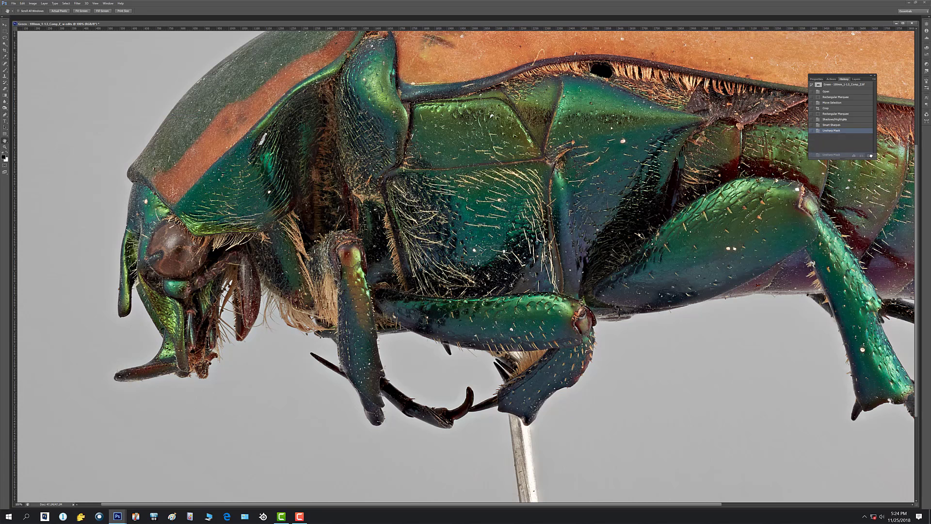
left_click(859, 126)
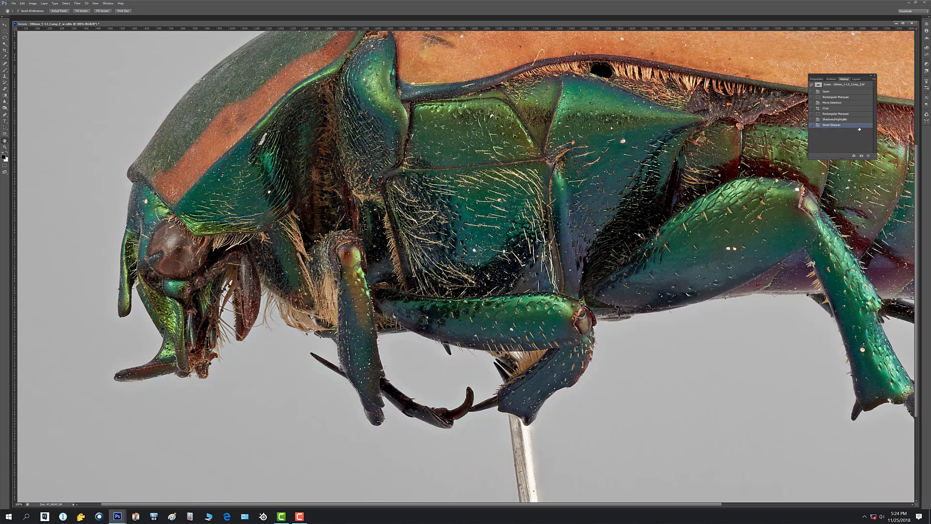
left_click(868, 156)
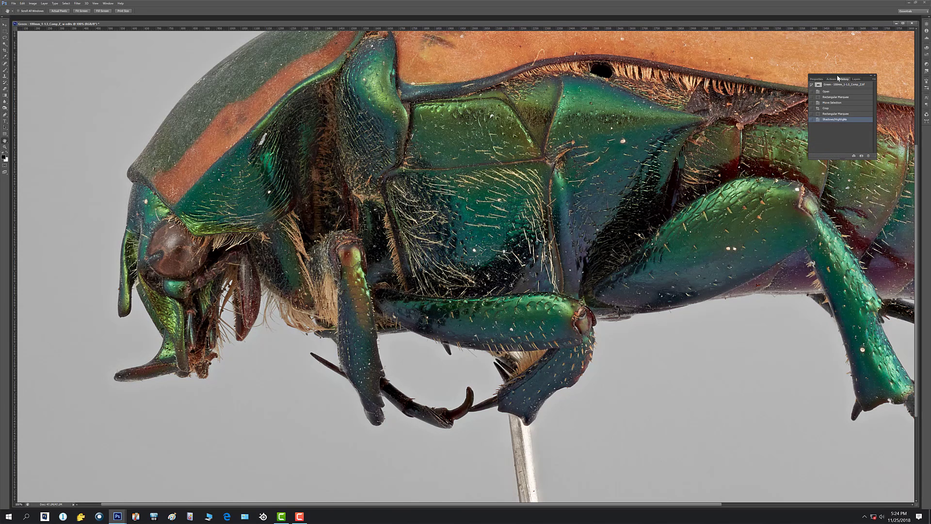
Run the Color separation action to split the photo into color and grayscale detail layers, and show the layer list.
left_click_drag(839, 78, 876, 101)
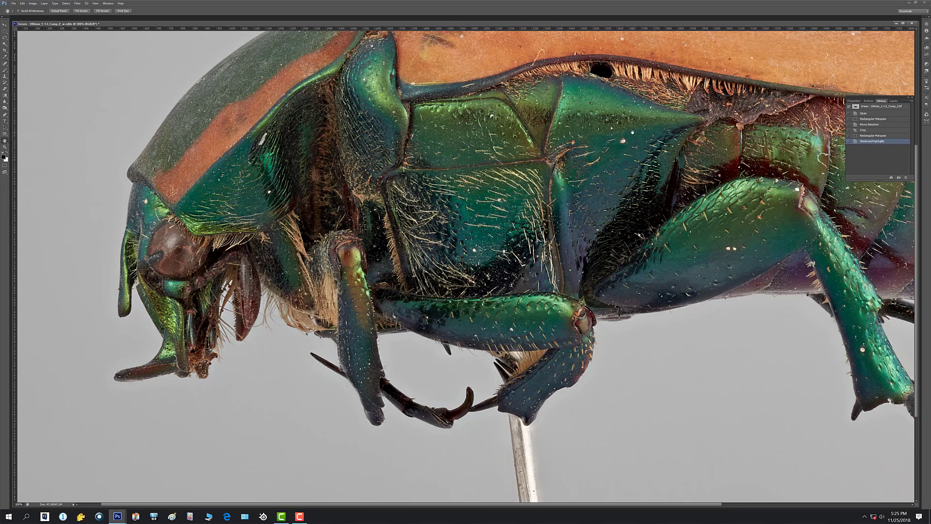
key("F2")
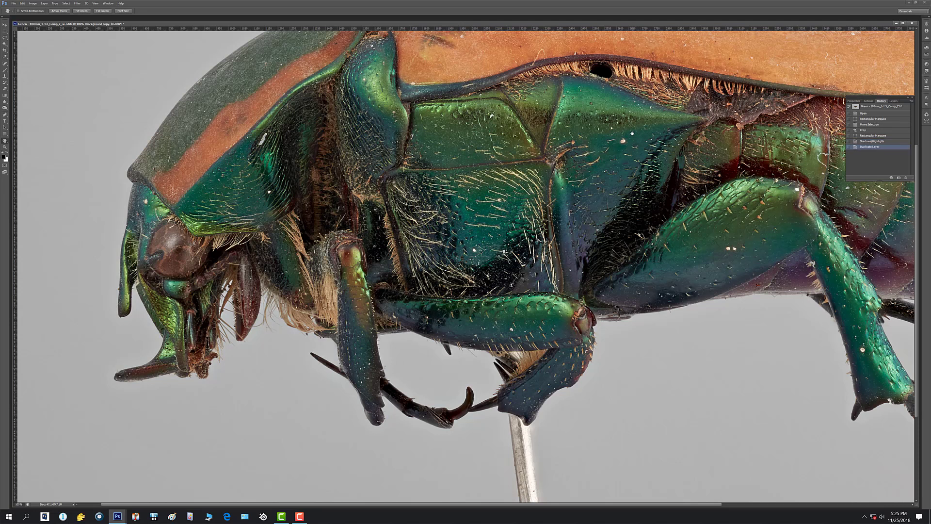
left_click(893, 101)
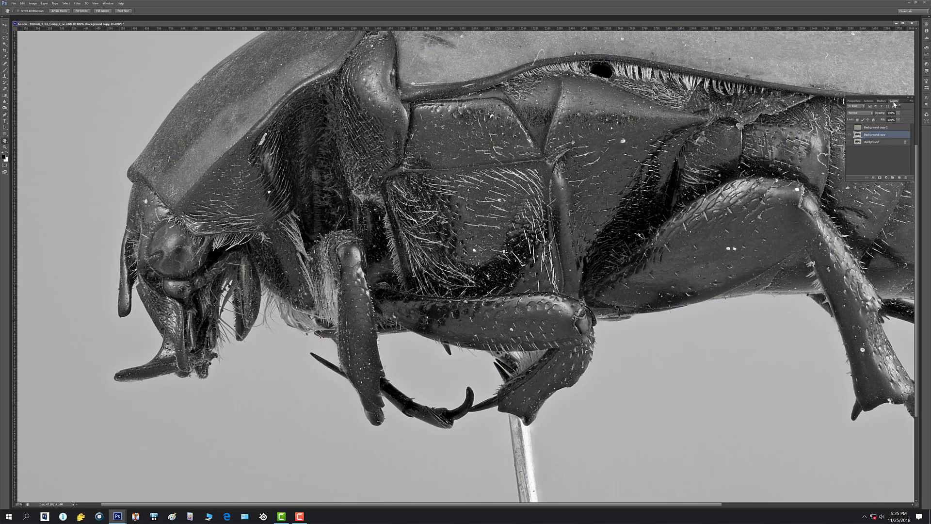
Toggle the visibility of Background copy and Background copy 2 to compare the separated layers, and look over the grayscale beetle.
left_click(850, 135)
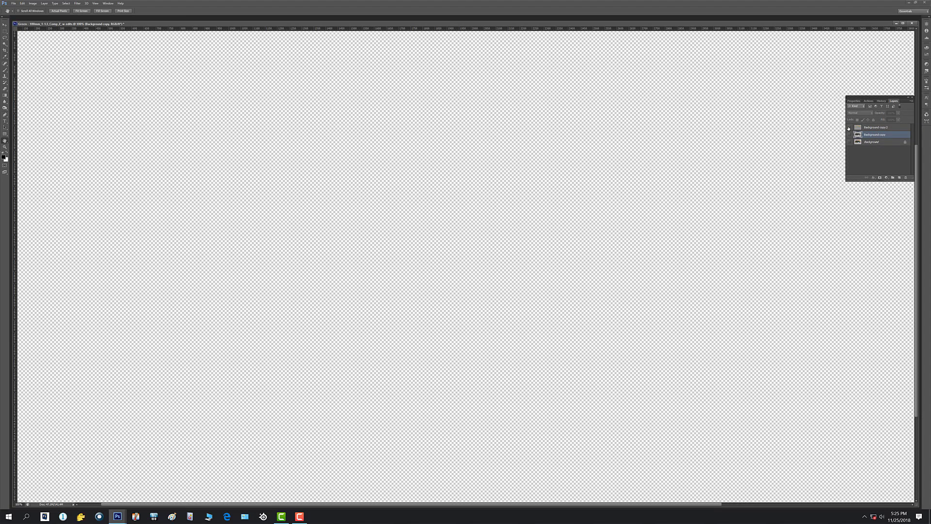
left_click(849, 127)
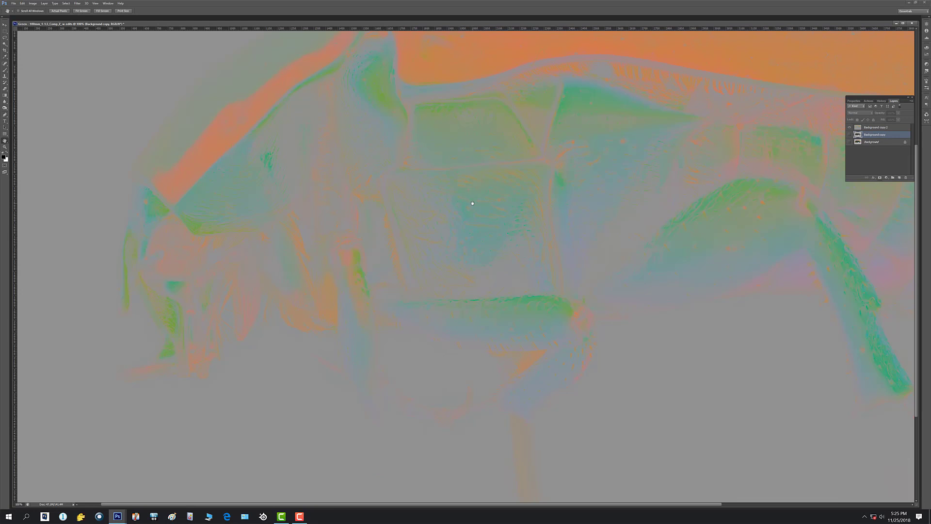
left_click(849, 134)
left_click(849, 129)
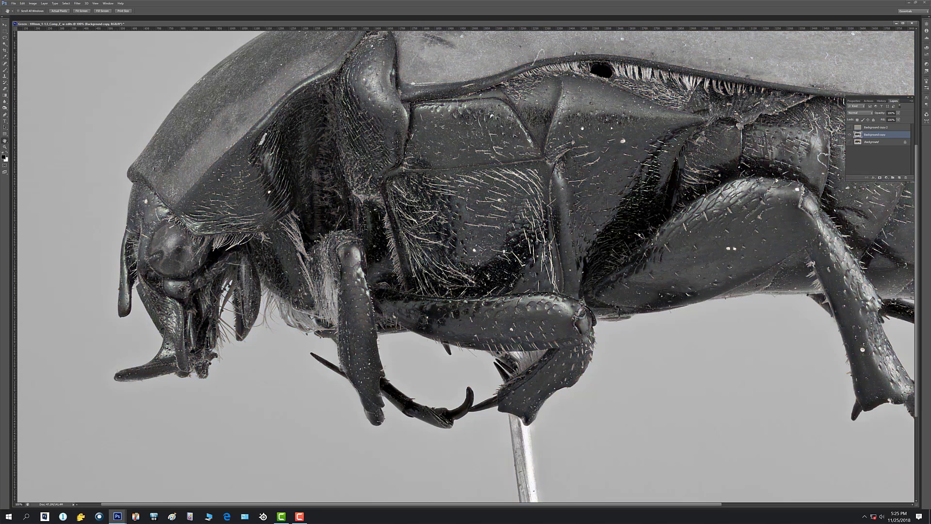
left_click_drag(594, 124, 429, 194)
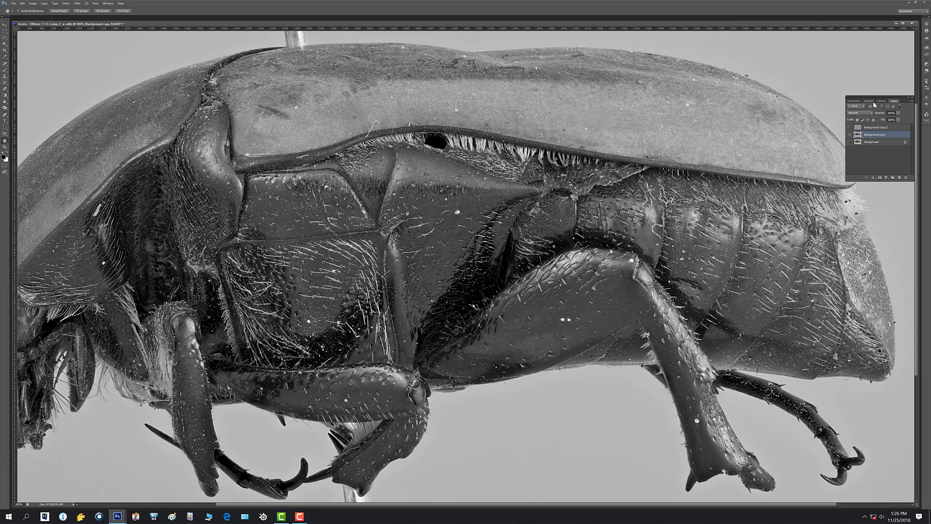
Run the Sharpen action from the Separate and Sharp set on the grayscale Background copy layer.
left_click(869, 101)
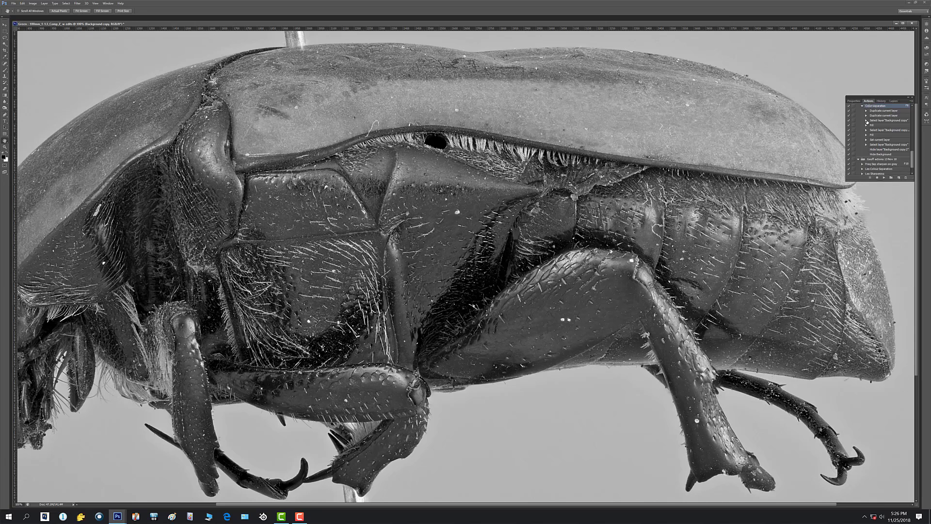
scroll(873, 142, "down", 2)
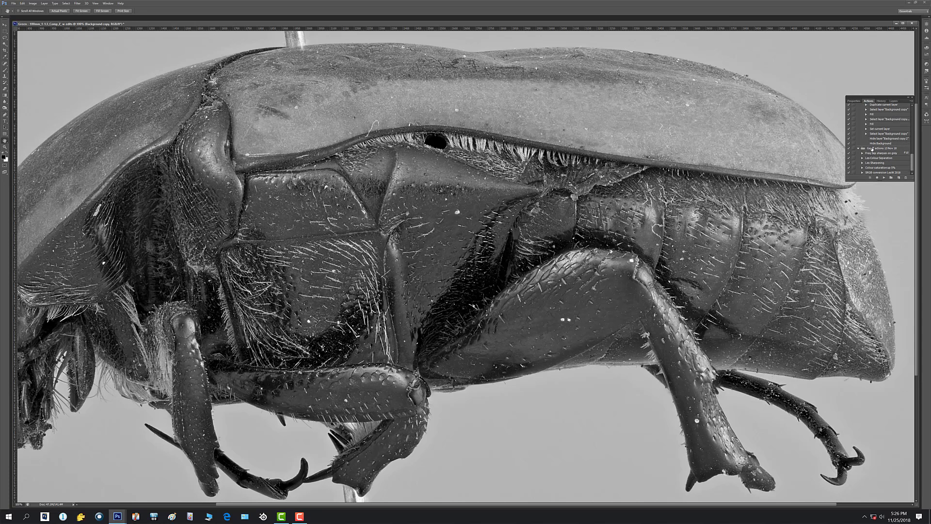
scroll(872, 149, "up", 3)
scroll(872, 143, "up", 4)
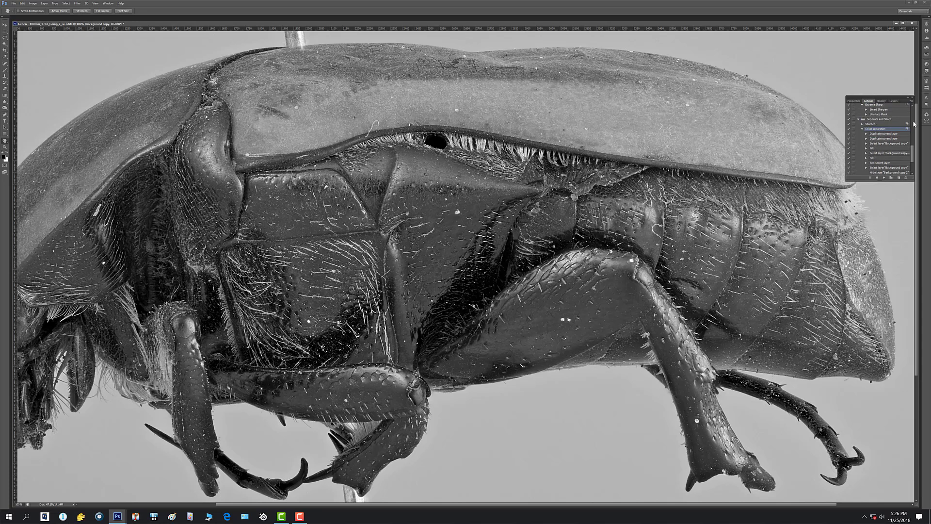
left_click(871, 124)
left_click(883, 177)
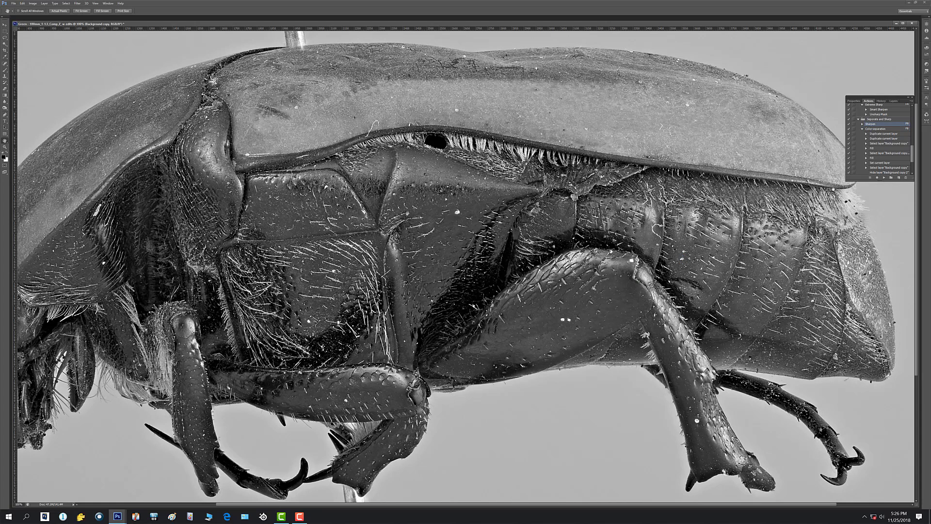
Turn on the visibility of the Background copy 2 color layer and inspect the sharpened beetle at several magnifications.
left_click(893, 101)
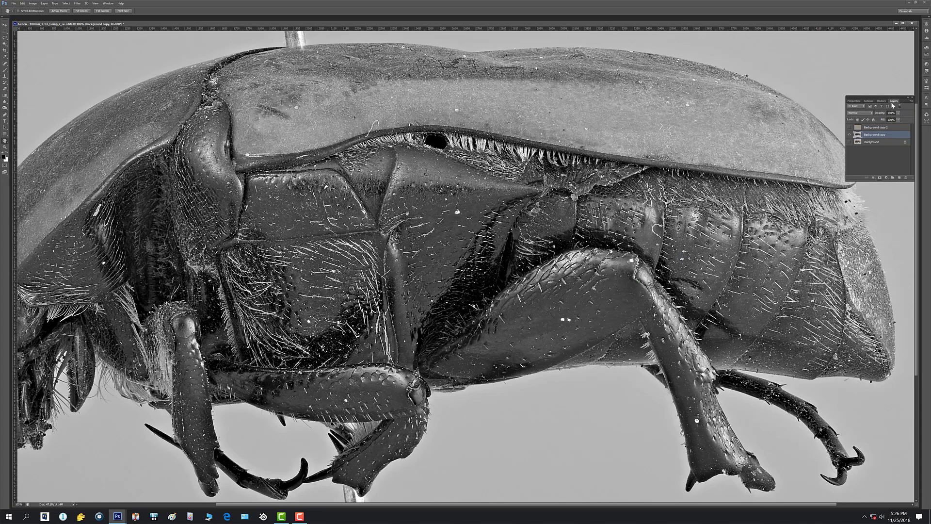
left_click(849, 128)
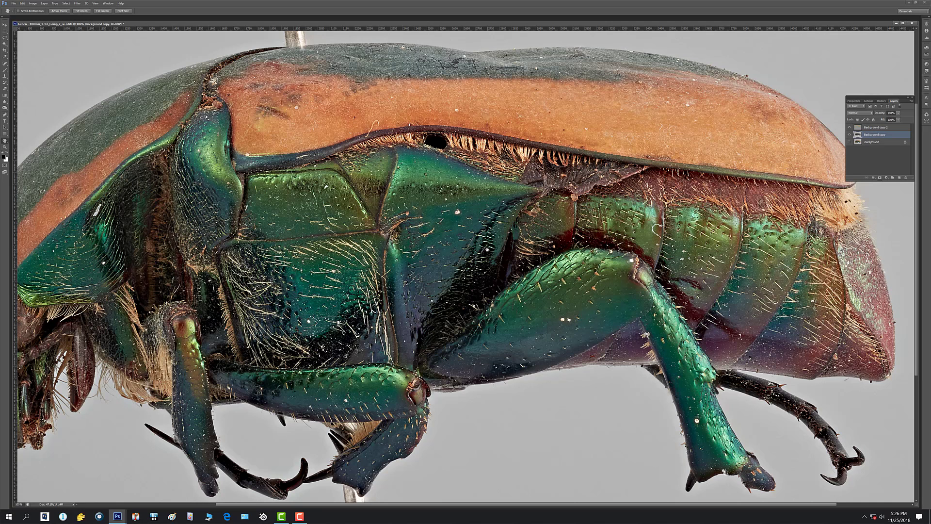
left_click_drag(484, 250, 402, 251)
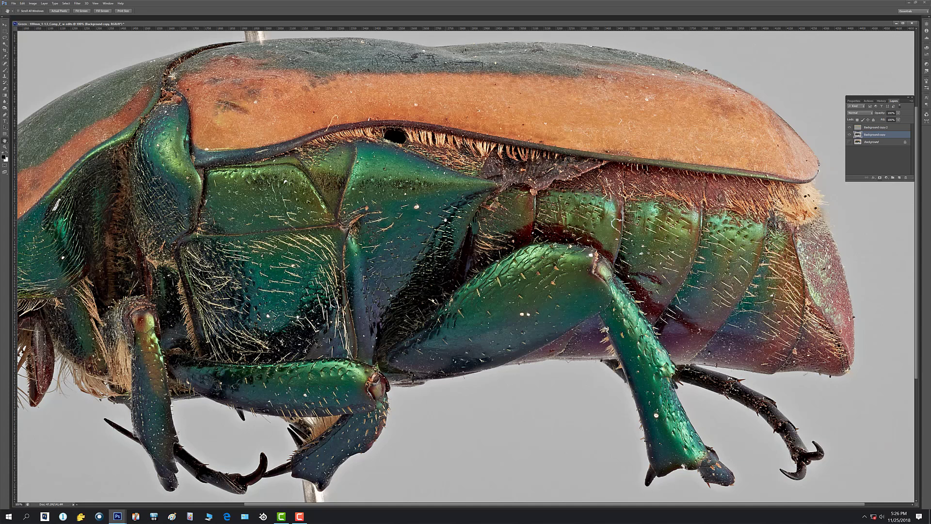
key("ctrl+minus")
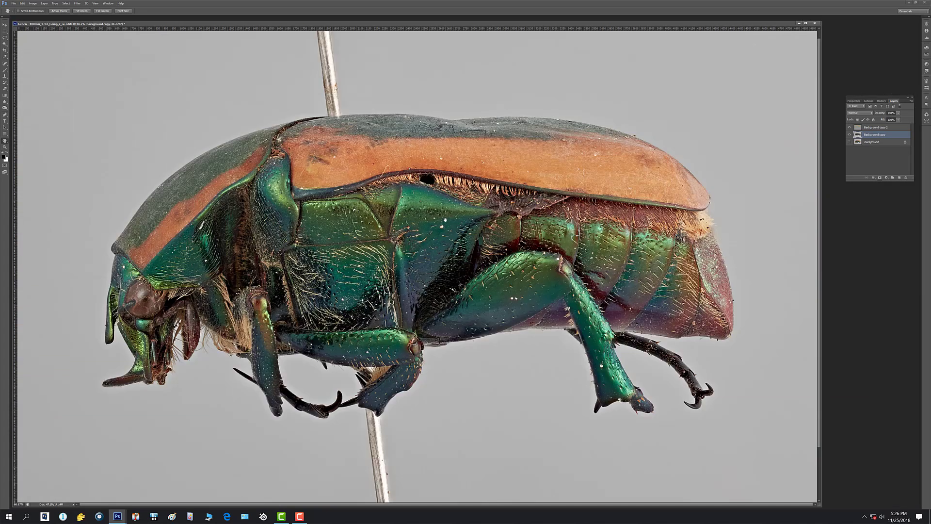
key("ctrl+minus")
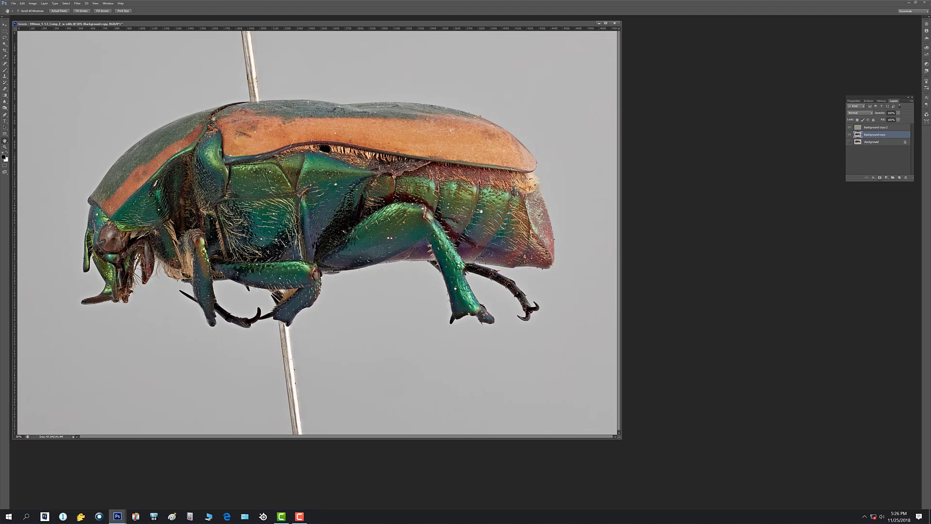
key("ctrl+plus")
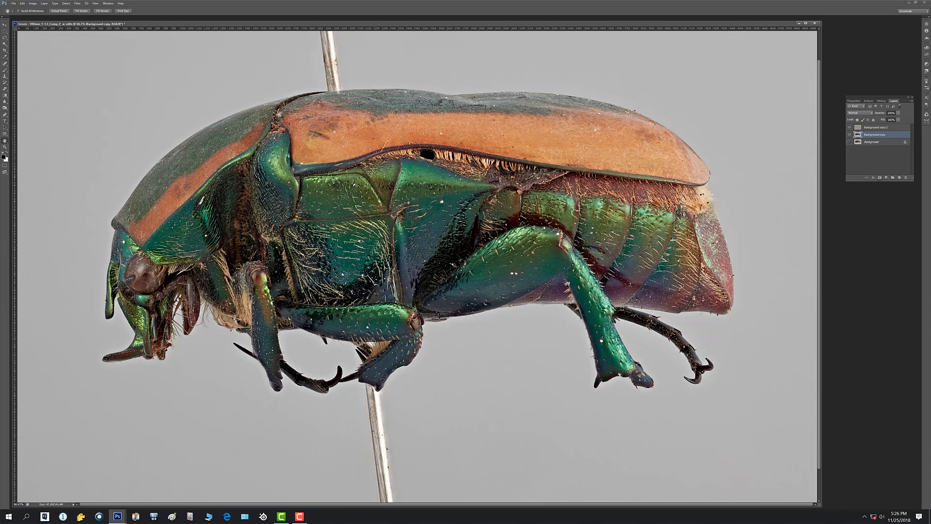
key("ctrl+minus")
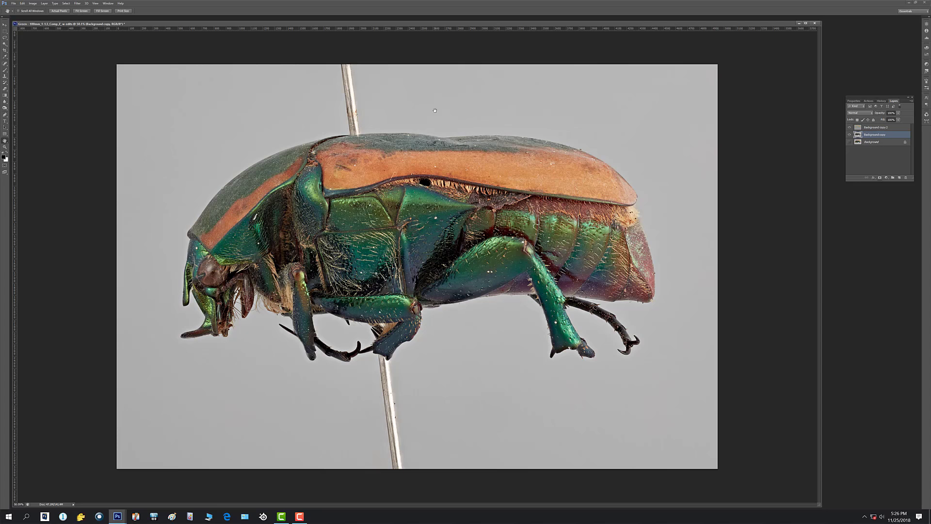
Set the image's measurement scale to the 100mm 1:1.5 preset, 164 pixels = 1.0000 mm.
key("alt+i")
key("a")
key("a")
key("a")
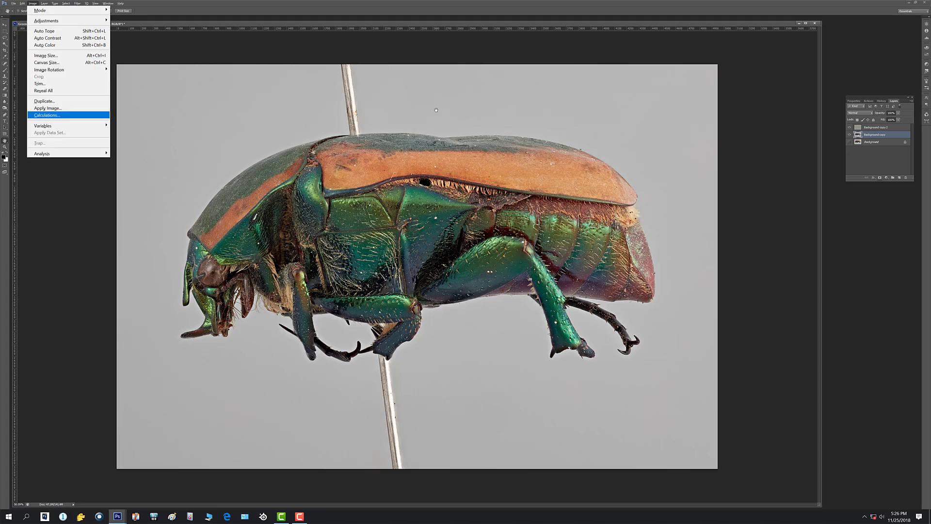
key("Right")
key("Right")
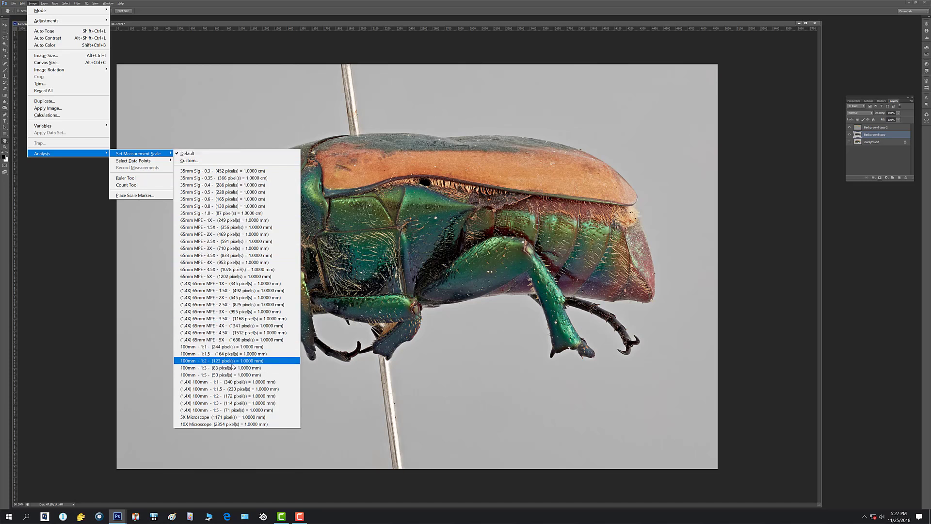
left_click(191, 356)
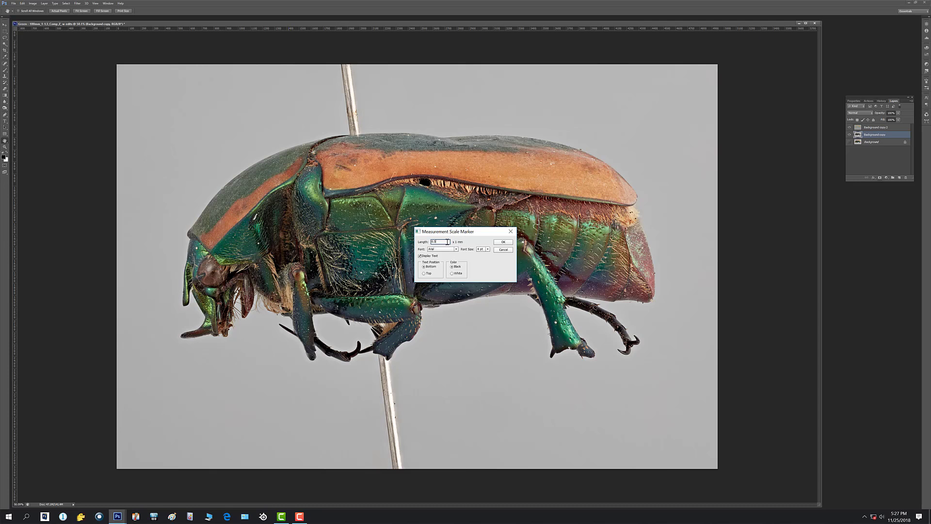
Place a measurement scale marker with a length of 5 mm and a larger font size for its label.
double_click(447, 242)
type("1")
left_click(487, 249)
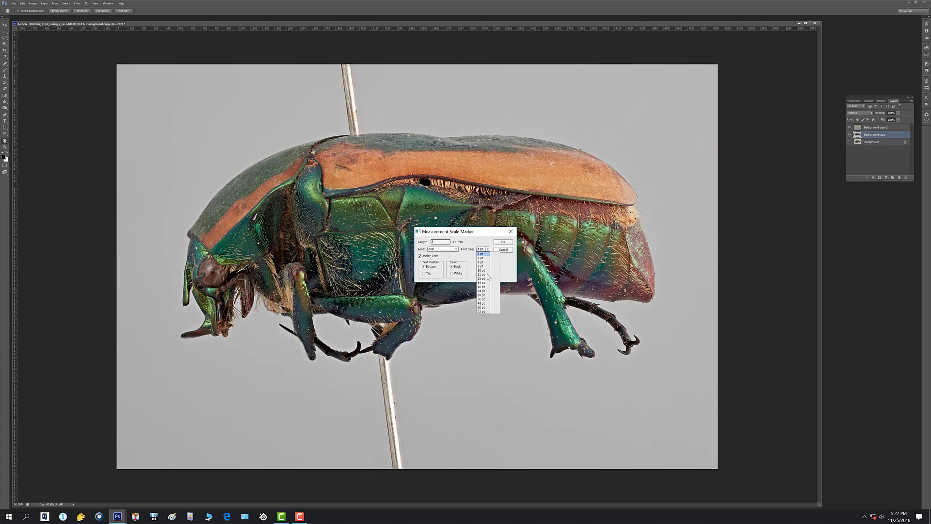
left_click(485, 285)
left_click(503, 241)
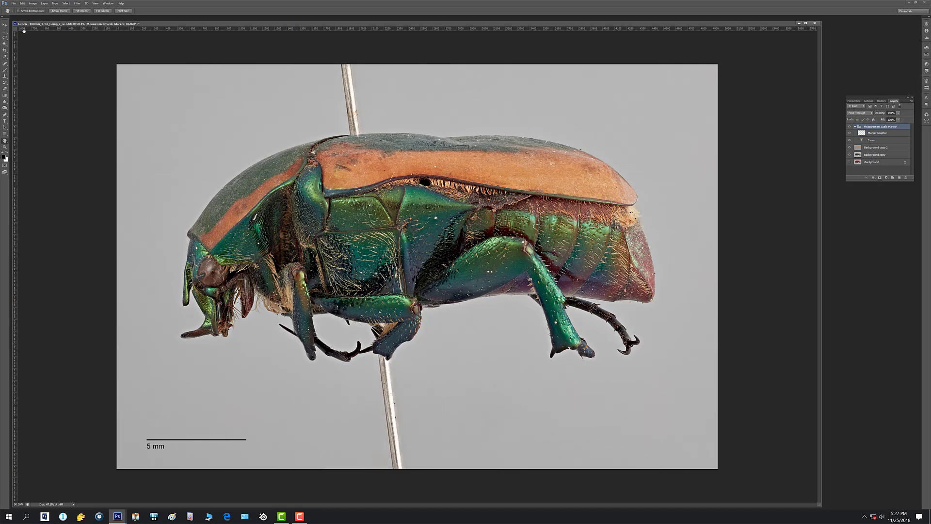
Move the 5 mm scale marker into the empty background beneath the beetle, between its legs, and check it up close.
left_click(5, 24)
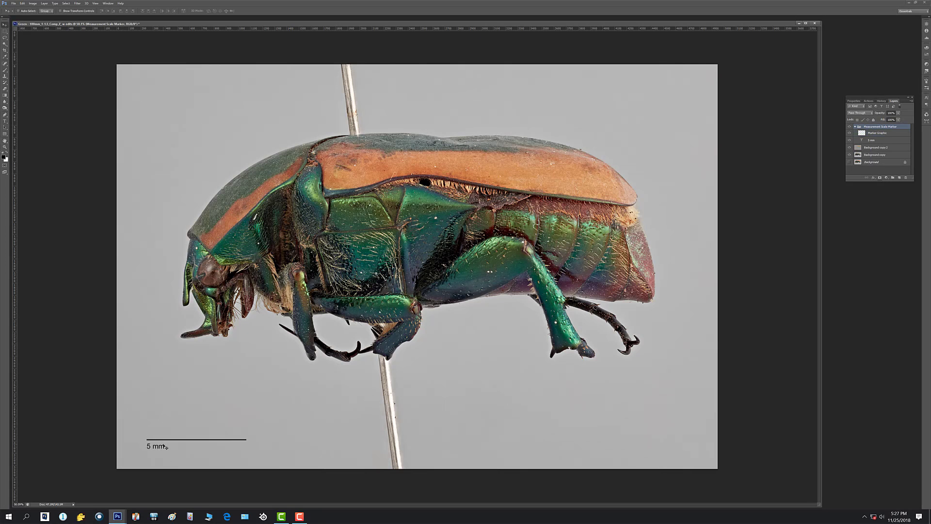
left_click_drag(165, 445, 452, 338)
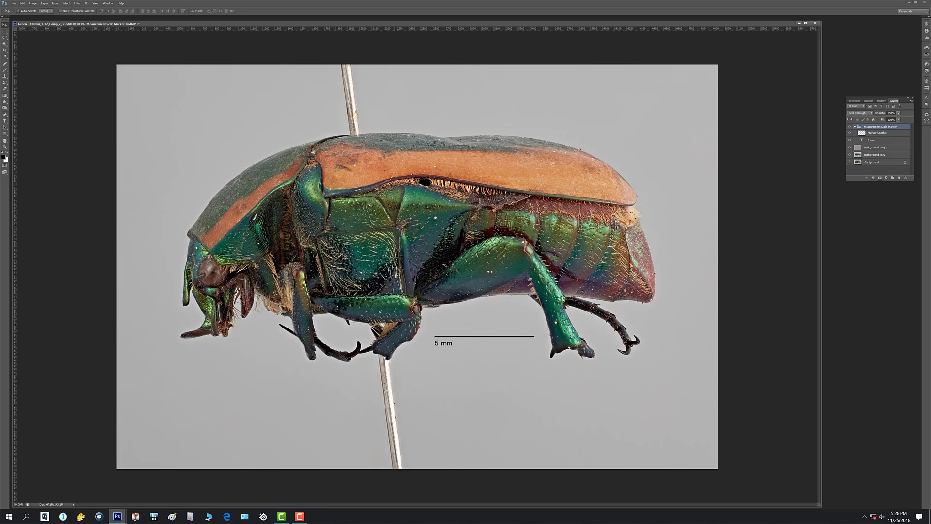
key("ctrl+plus")
key("ctrl+plus")
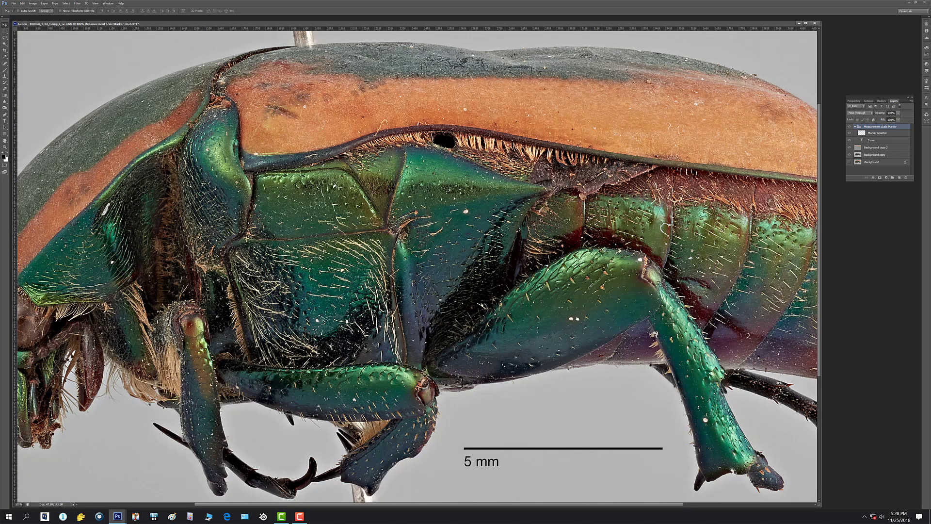
Measure the width of the beetle's upper green side plate with the Ruler tool.
key("ctrl+plus")
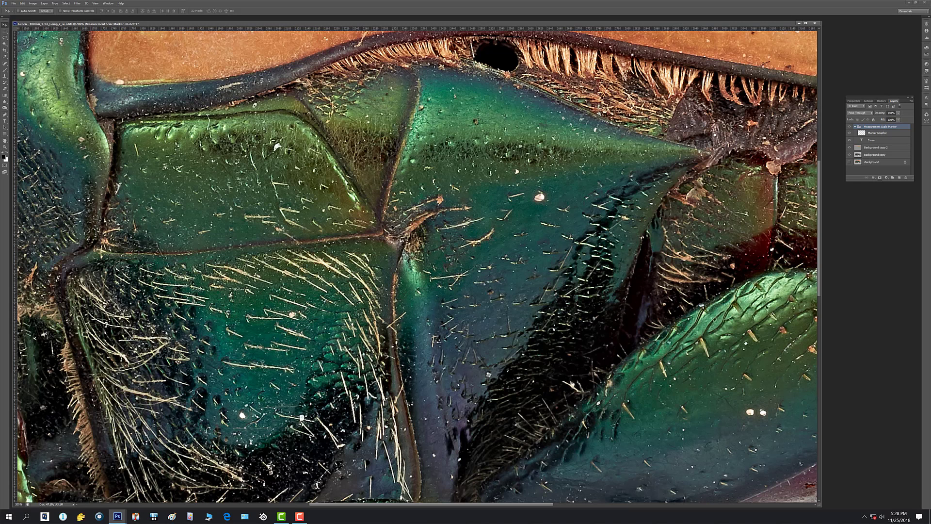
key("ctrl+minus")
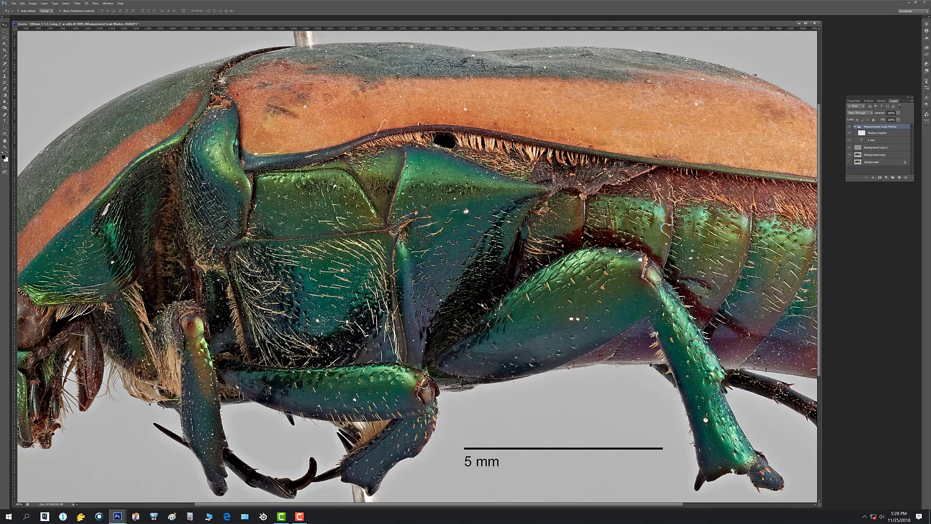
left_click(32, 3)
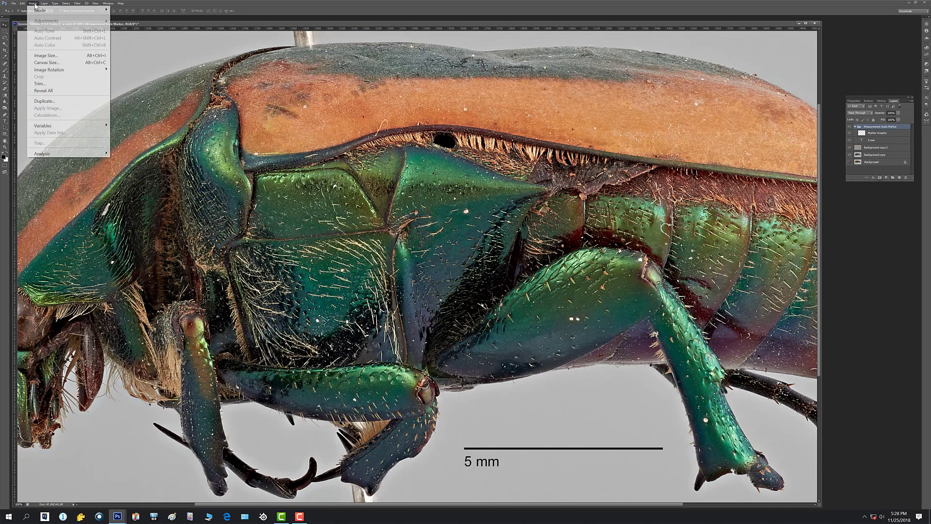
mouse_move(62, 154)
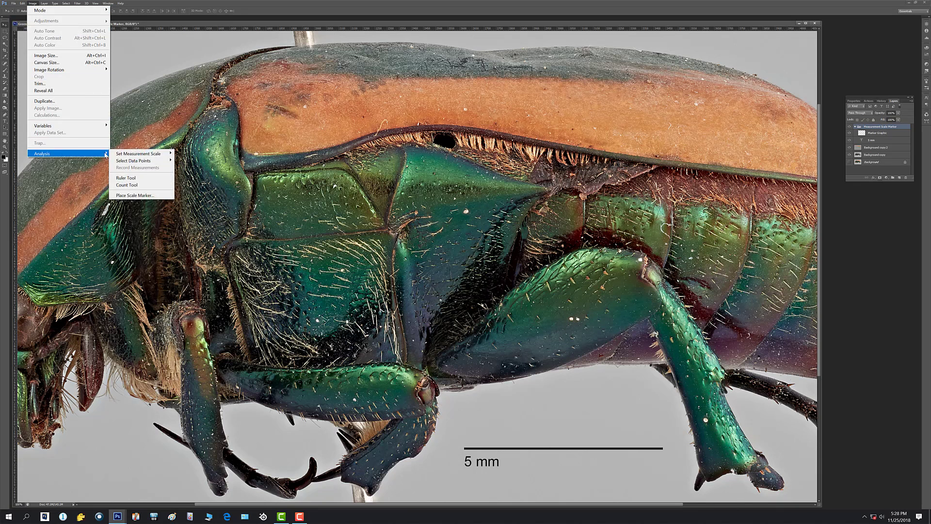
left_click(125, 179)
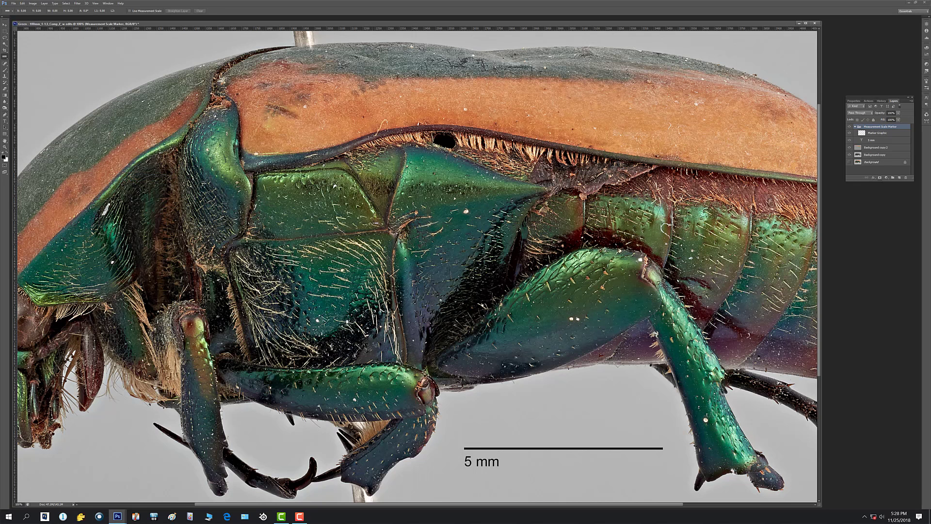
left_click_drag(254, 206, 319, 204)
left_click_drag(370, 203, 370, 203)
Record the plate's width in the Measurement Log, and measure and record a vertical distance across the same plate.
left_click(32, 3)
mouse_move(22, 3)
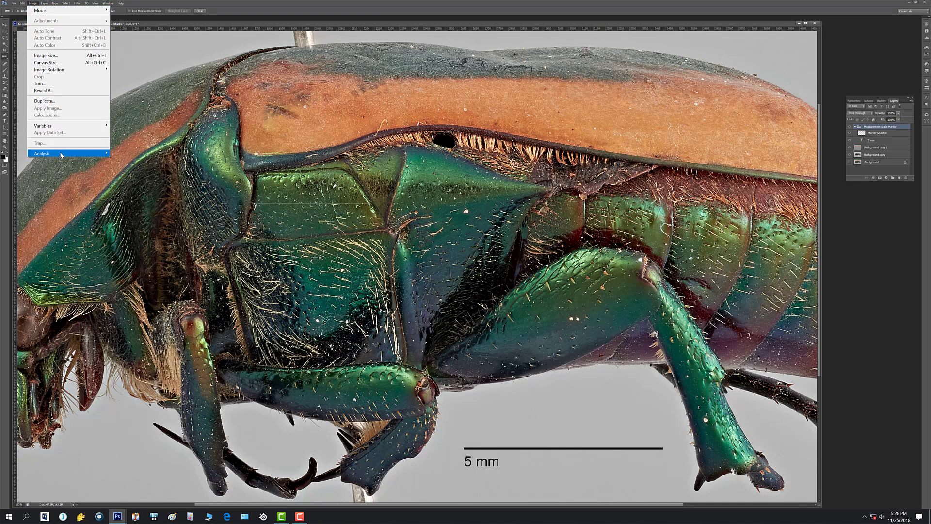
mouse_move(63, 153)
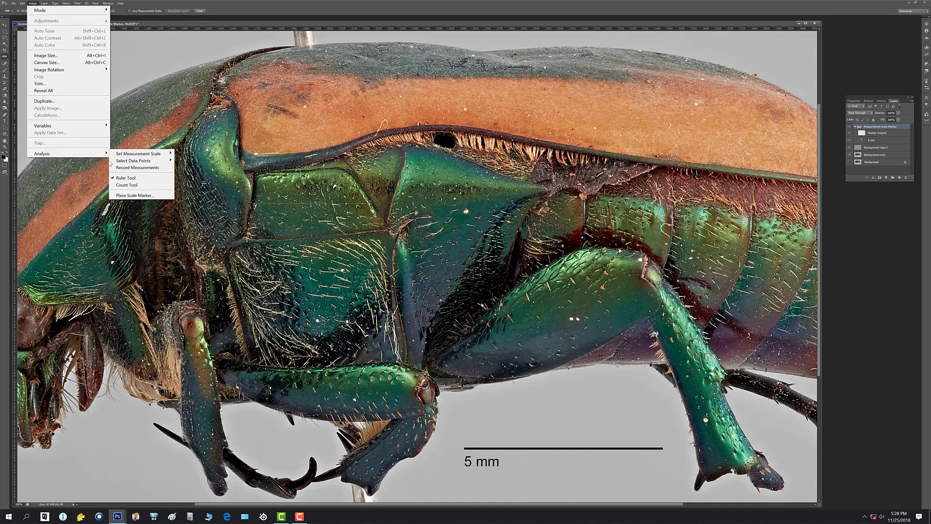
left_click(136, 168)
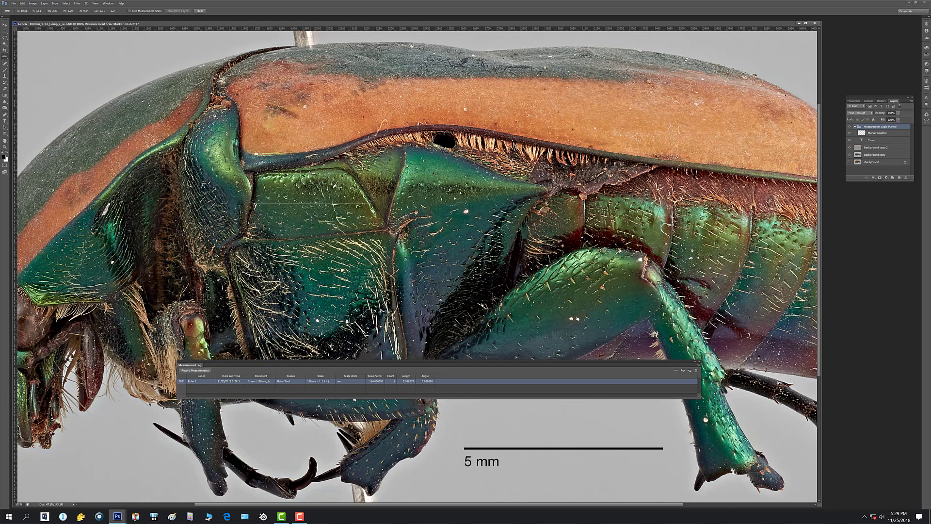
left_click_drag(314, 196, 311, 237)
left_click(196, 371)
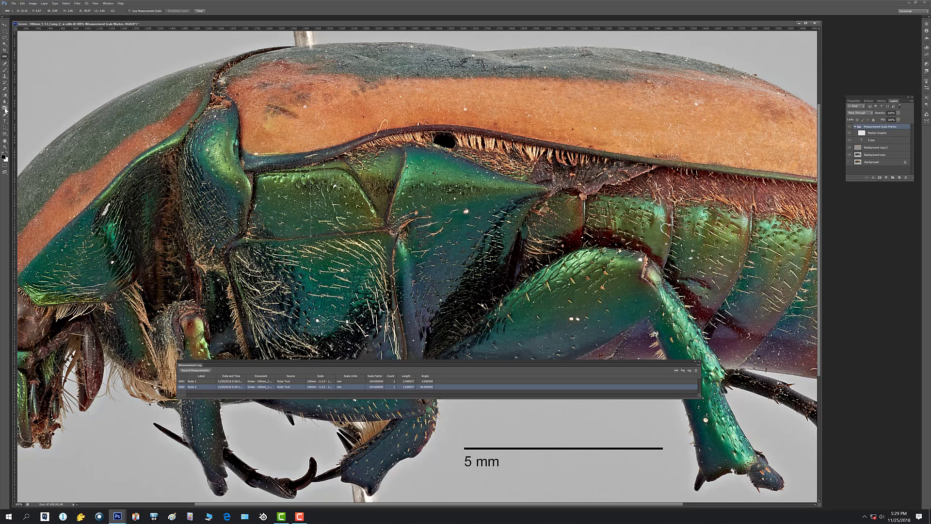
Select the black hole beneath the wing case on the Background copy layer with the Magic Wand, record its measurements and close the log.
left_click(5, 83)
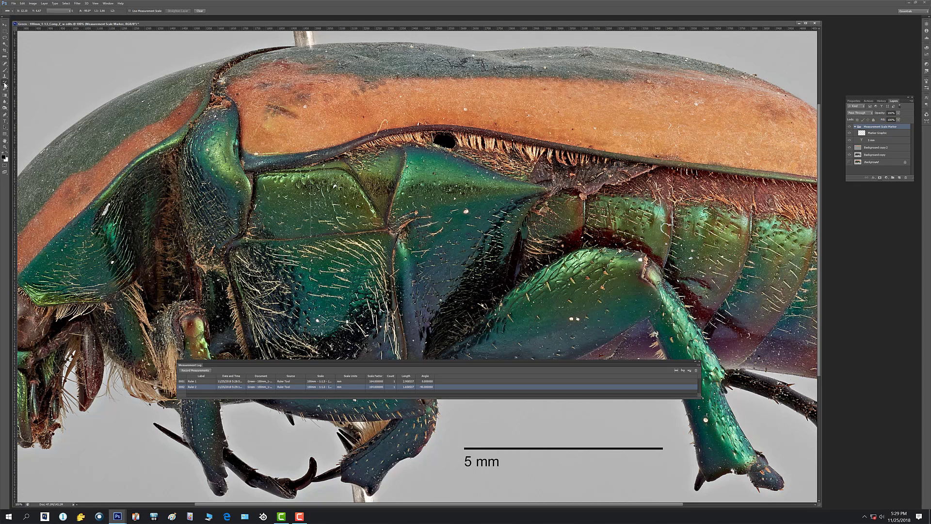
left_click(5, 44)
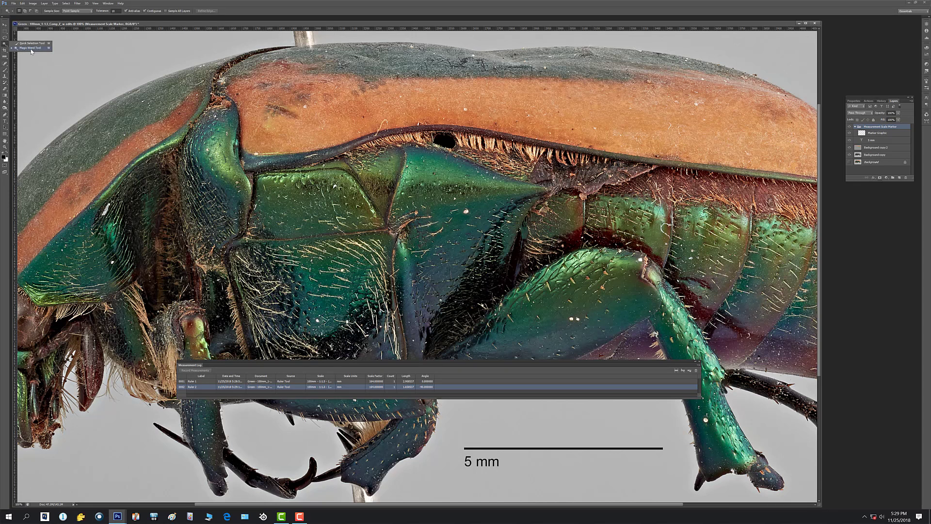
left_click(31, 49)
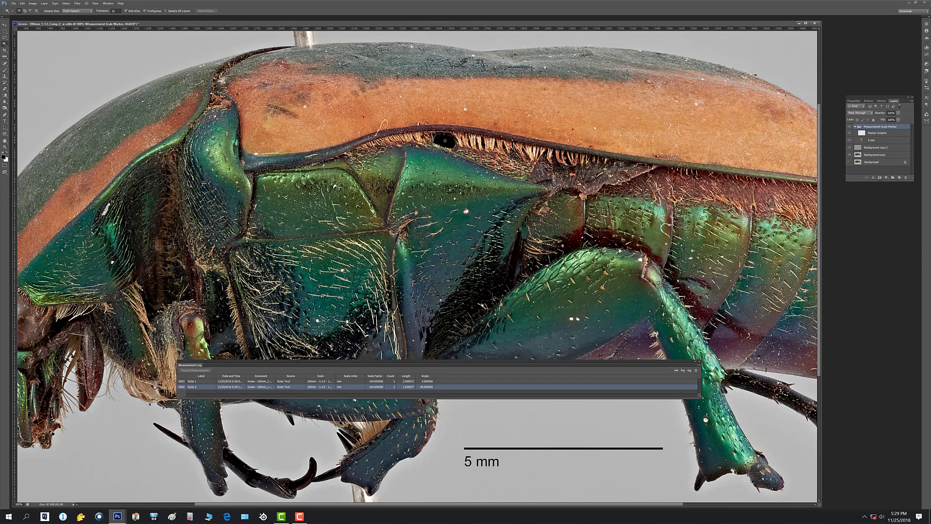
left_click(444, 140)
left_click(472, 183)
left_click(895, 154)
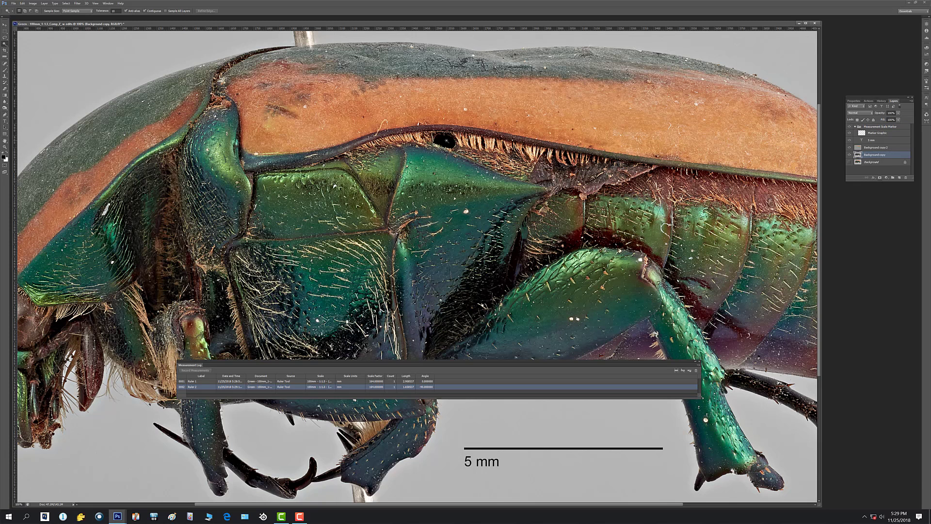
left_click(447, 142)
left_click(444, 139, "shift")
left_click(193, 370)
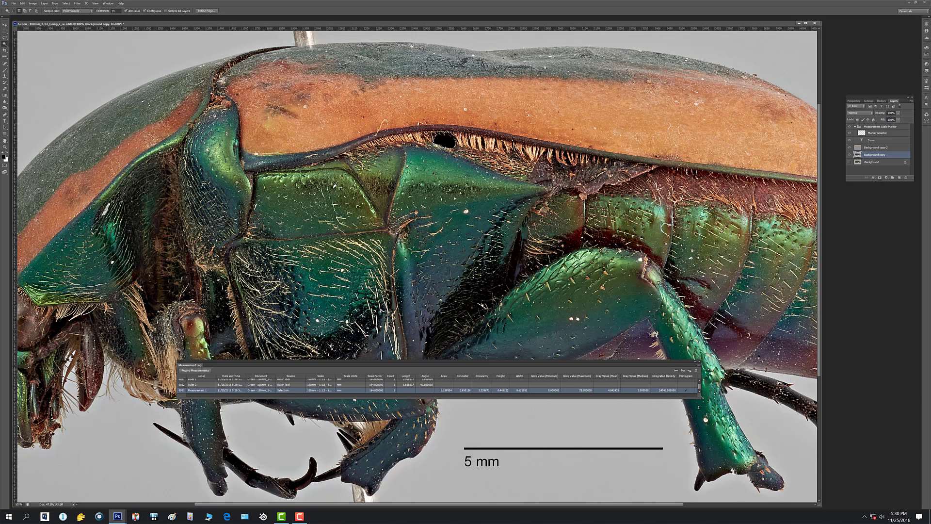
left_click(700, 362)
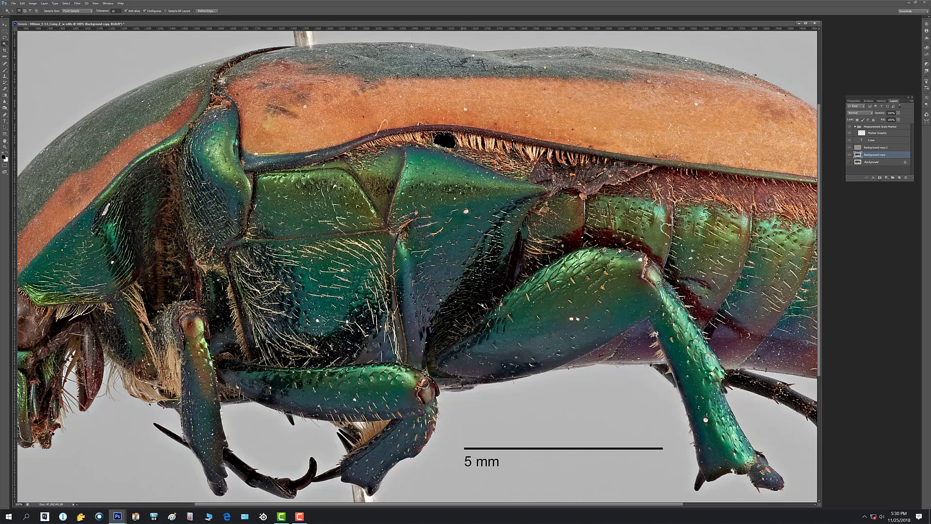
Run the black file name action to stamp the image's name in its lower-left corner and flatten the layers, and review the action's steps.
key("ctrl+minus")
key("ctrl+minus")
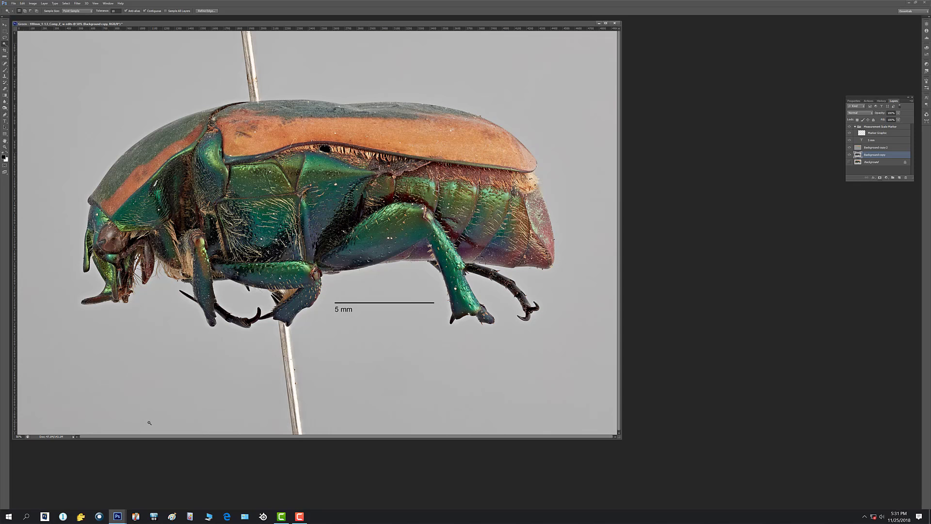
key("F2")
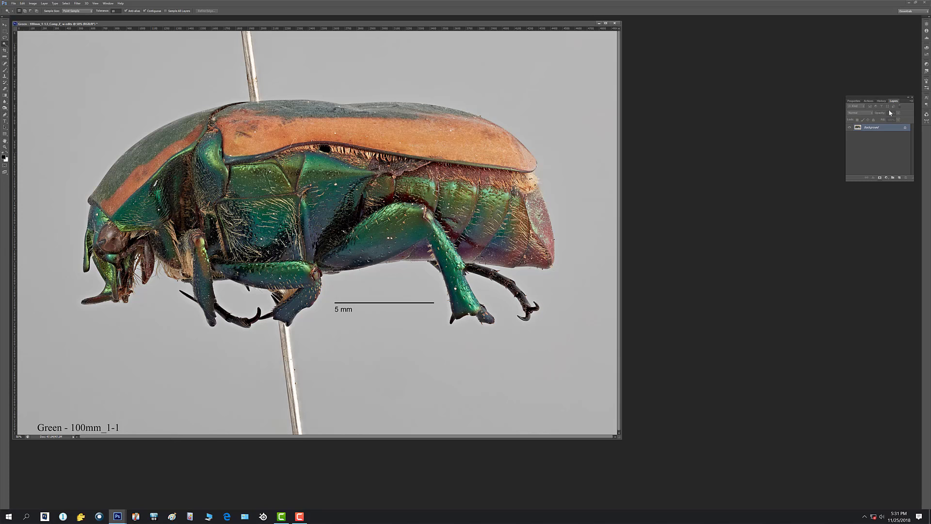
left_click(868, 101)
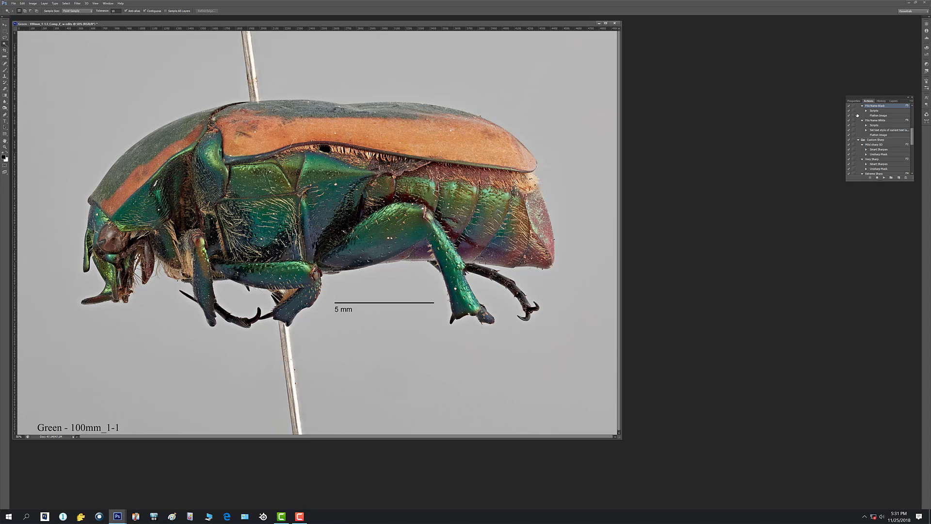
left_click(853, 116)
left_click(895, 102)
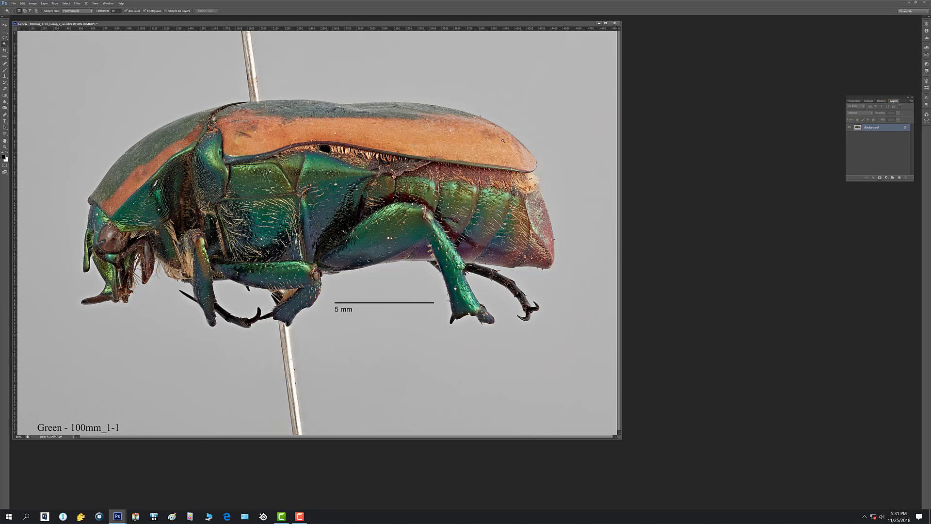
Save the flattened beetle image and close both the document and Photoshop.
left_click(13, 3)
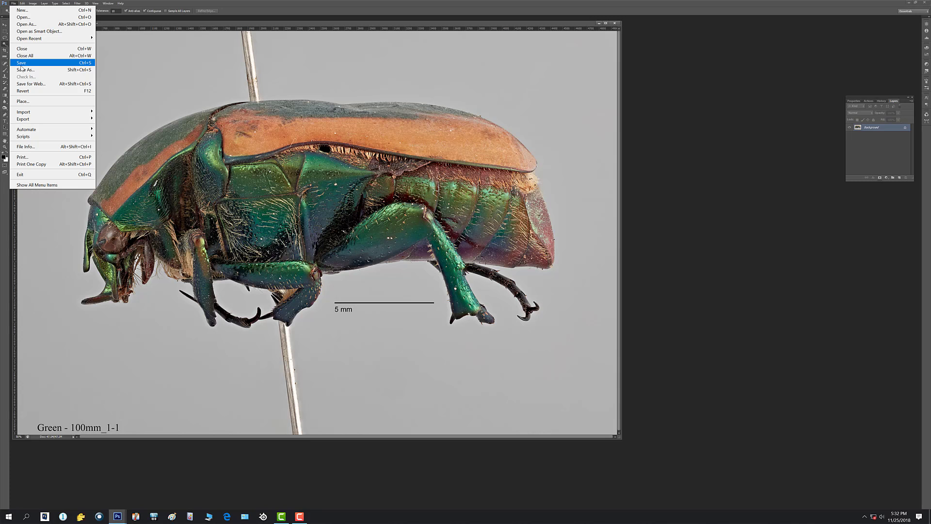
left_click(21, 65)
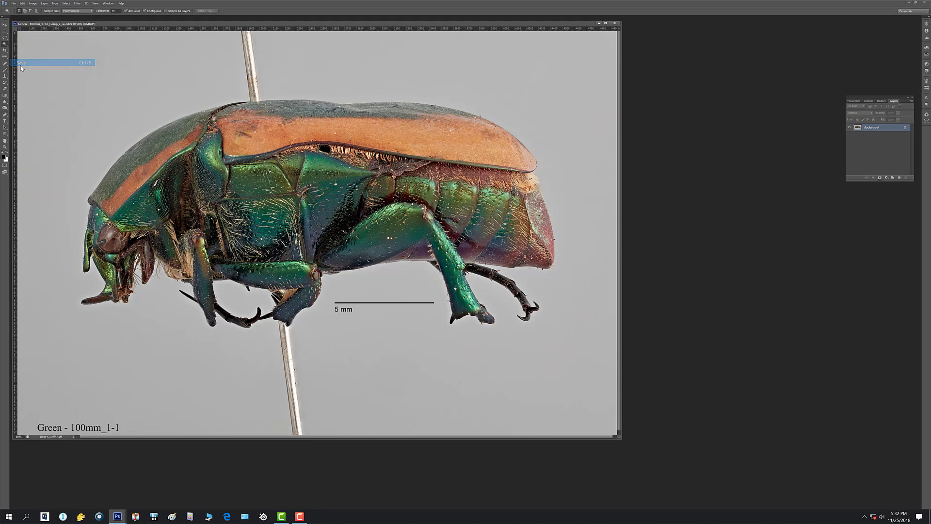
left_click(614, 24)
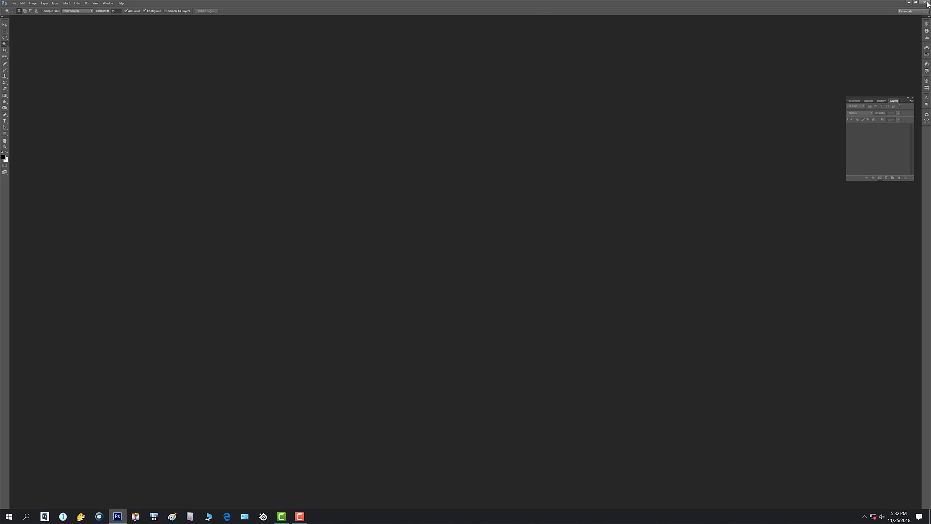
left_click(928, 4)
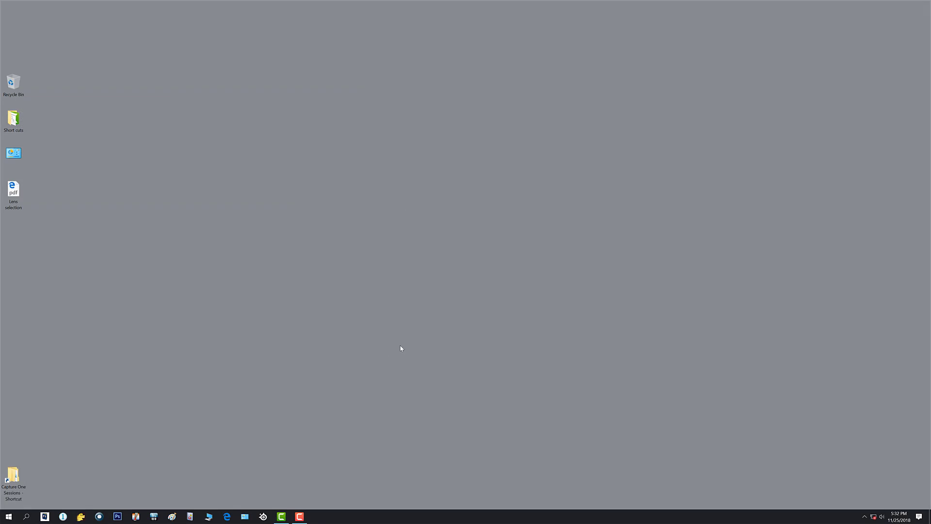